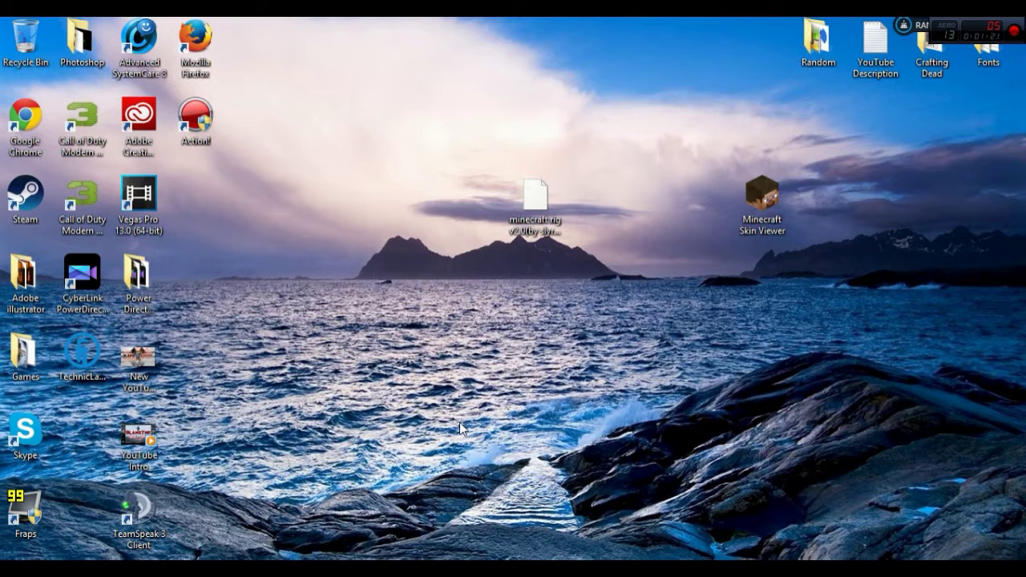
# Clear the desktop icon selection and launch Minecraft Skin Viewer
pyautogui.moveTo(507, 122); pyautogui.dragTo(854, 256)
pyautogui.click(564, 189)
pyautogui.click(519, 269)
pyautogui.doubleClick(759, 192)
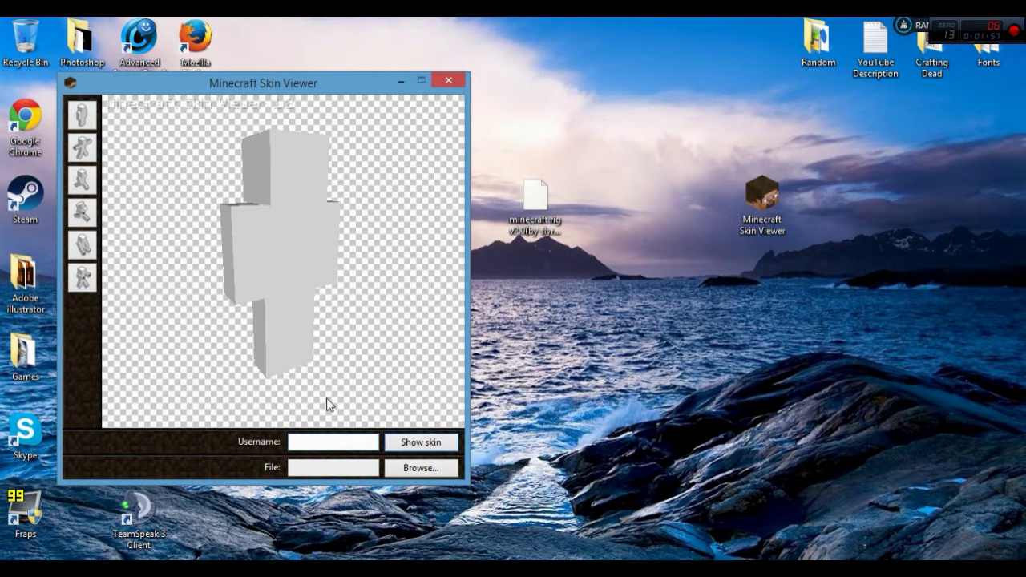
# Load a player's skin by username and rotate the model to inspect it
pyautogui.write('GameBlamer')
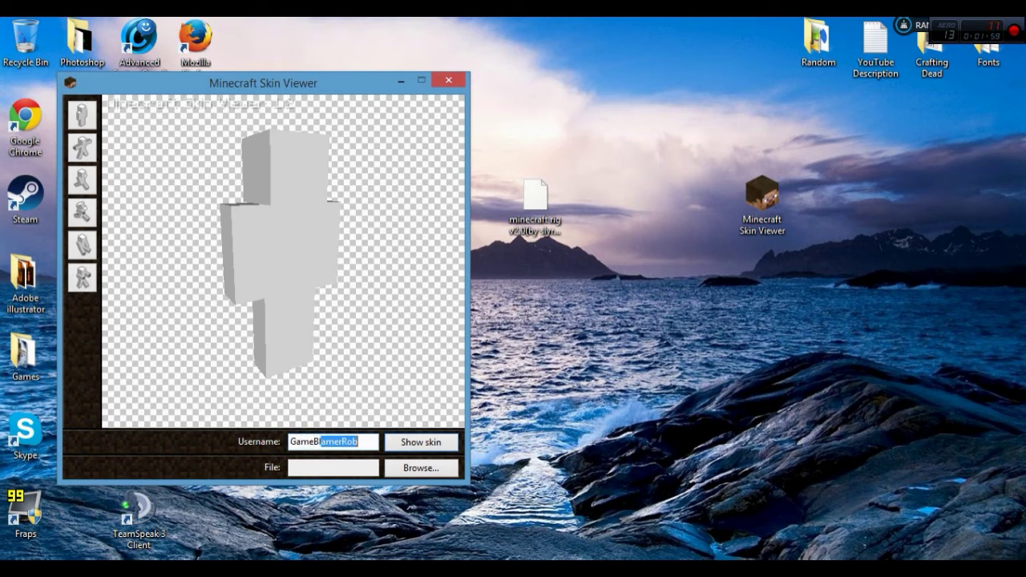
pyautogui.write('Rob')
pyautogui.hotkey('ctrl', 'a')
pyautogui.press('Return')
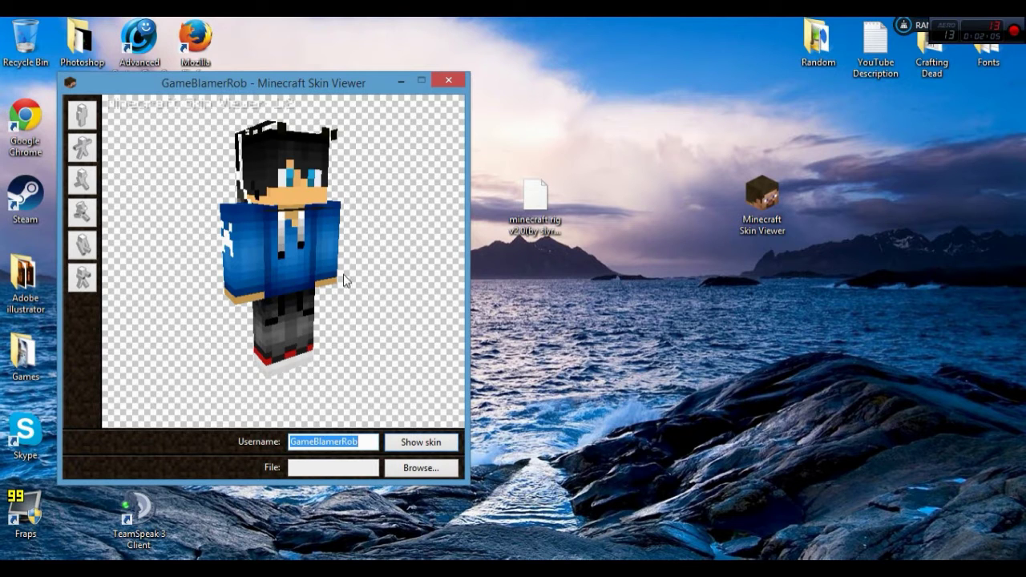
pyautogui.moveTo(353, 280); pyautogui.dragTo(235, 149)
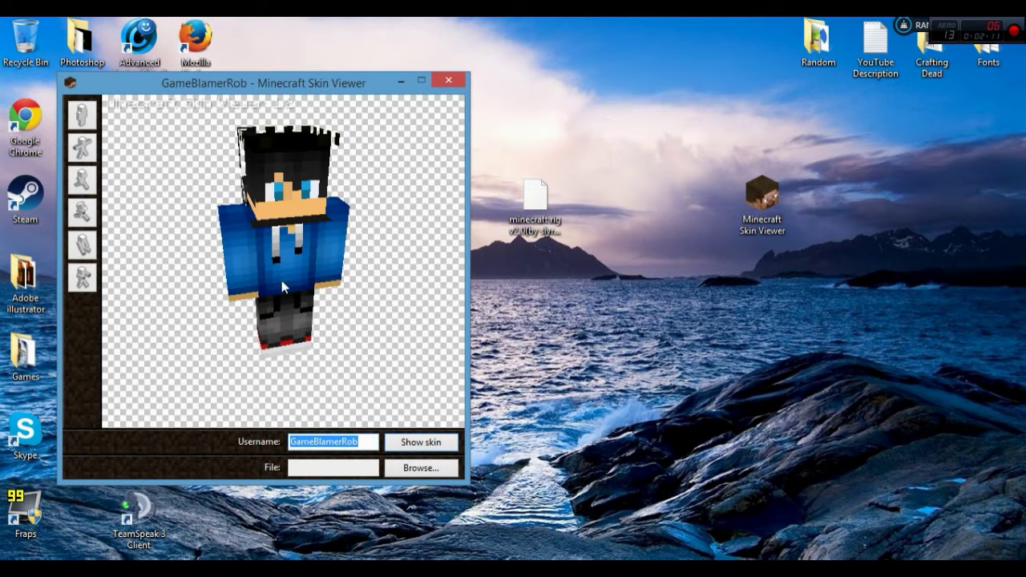
pyautogui.moveTo(278, 260); pyautogui.dragTo(254, 363)
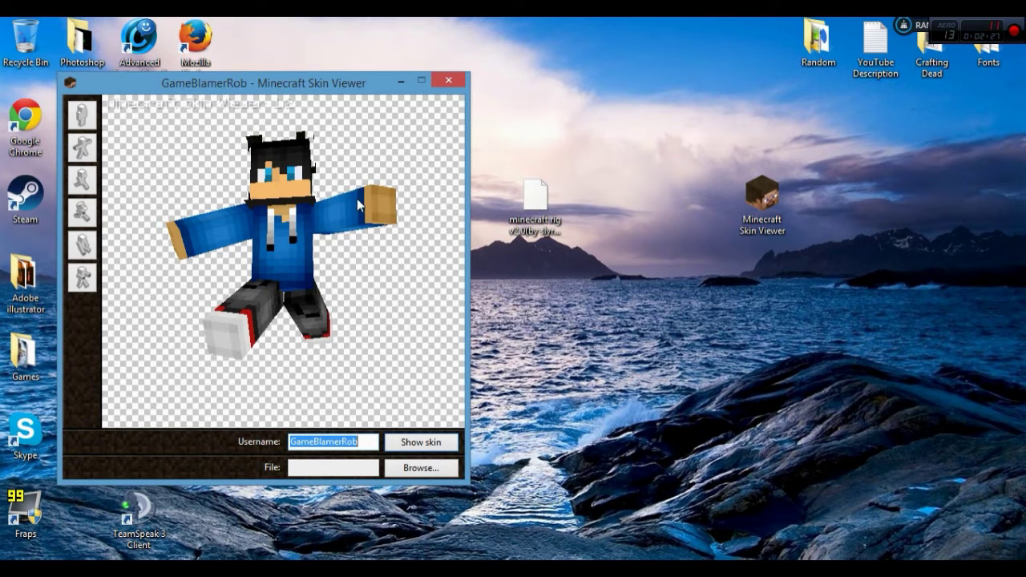
# Open Save skin as..., cancel the dialog, and close Minecraft Skin Viewer
pyautogui.rightClick(281, 232)
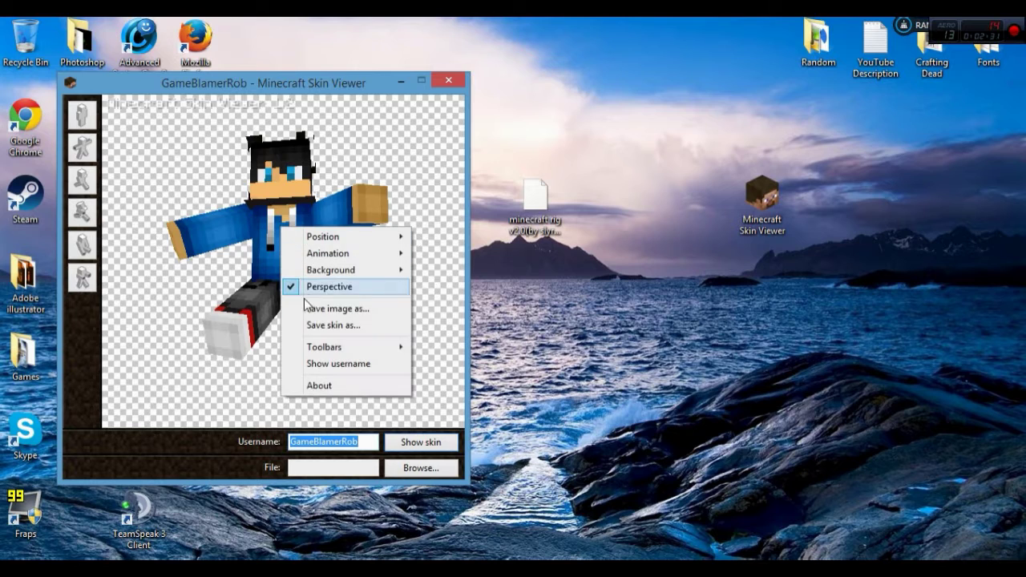
pyautogui.click(171, 329)
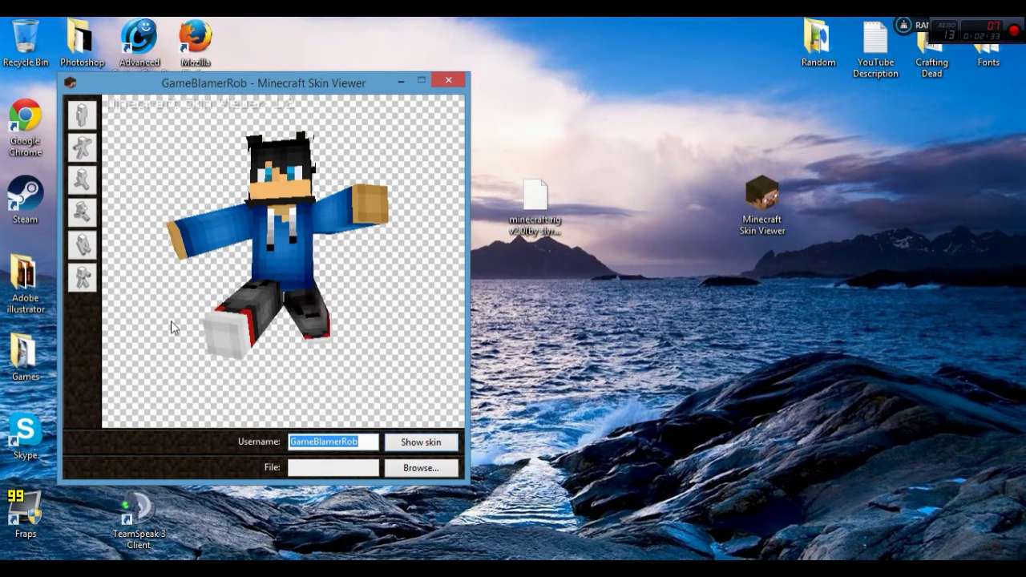
pyautogui.rightClick(272, 238)
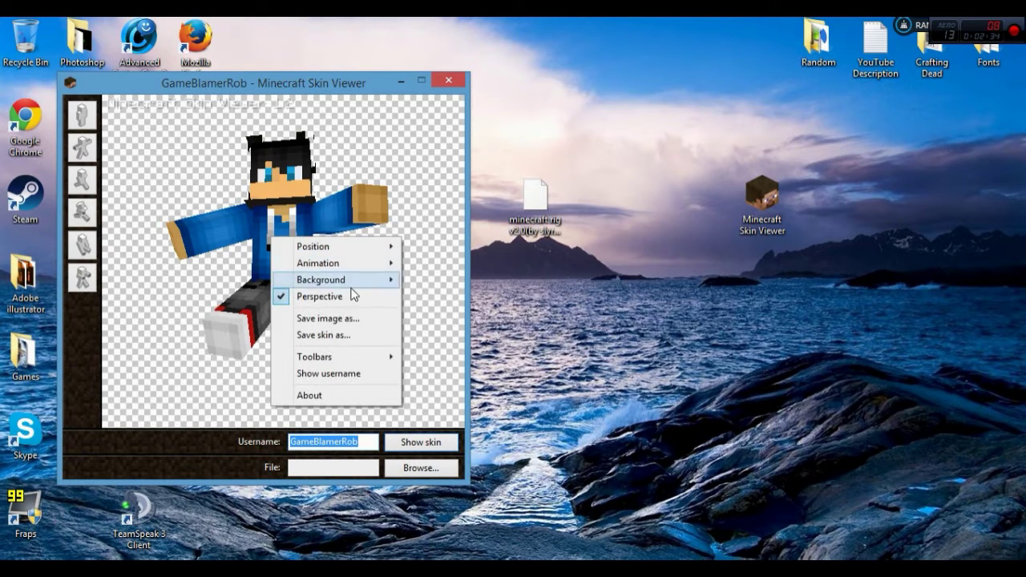
pyautogui.click(316, 335)
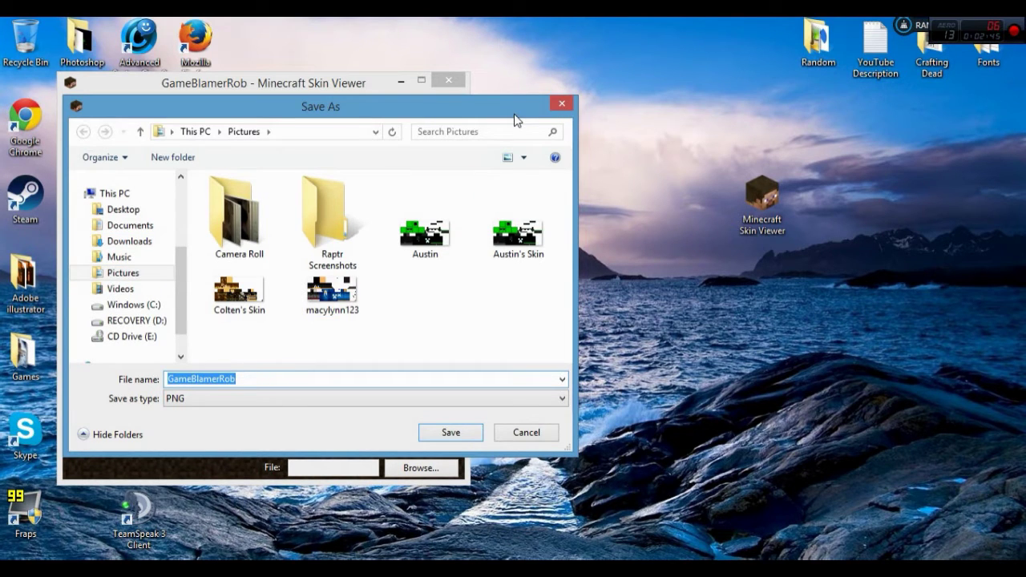
pyautogui.click(560, 105)
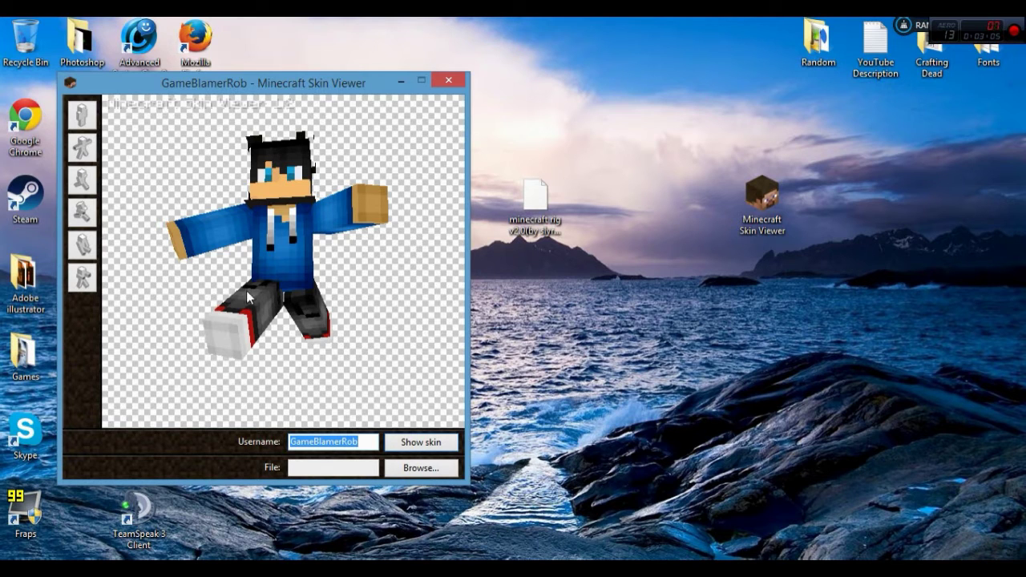
pyautogui.click(448, 79)
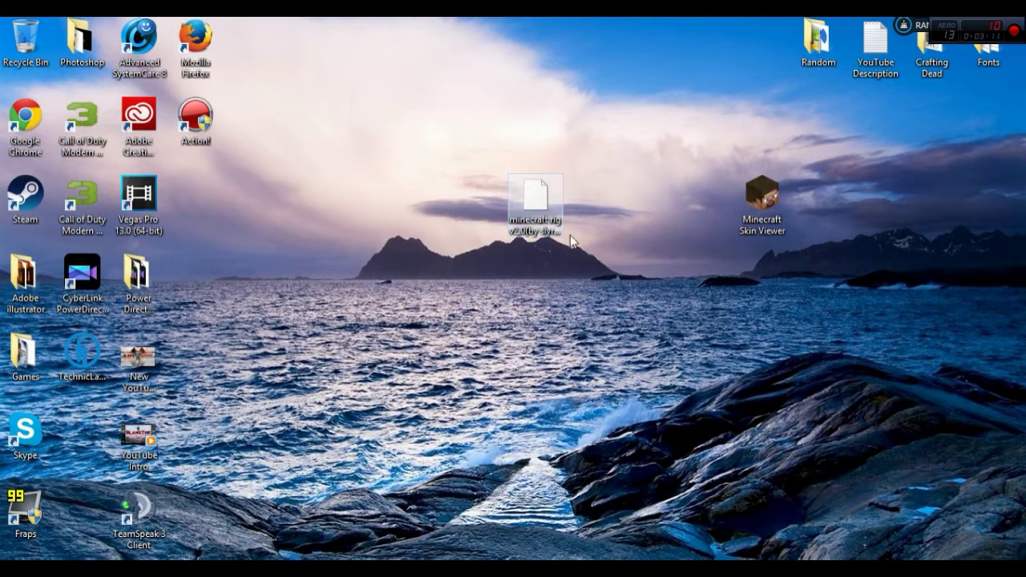
# Move the minecraft rig file on the desktop, then open CINEMA 4D's install folder from Start search
pyautogui.moveTo(515, 199); pyautogui.dragTo(544, 168)
pyautogui.moveTo(602, 134); pyautogui.dragTo(594, 181)
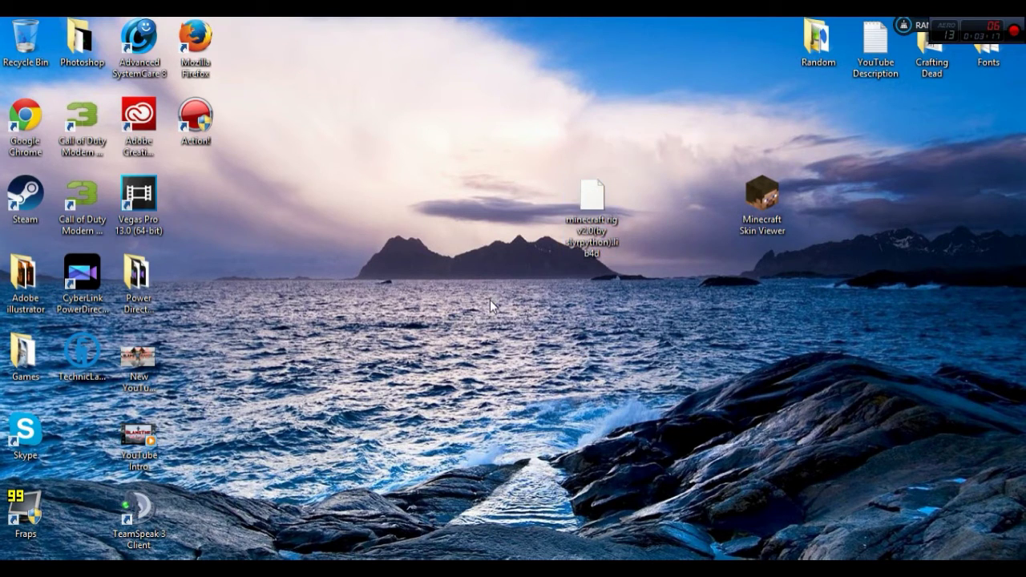
pyautogui.press('super')
pyautogui.write('cinee')
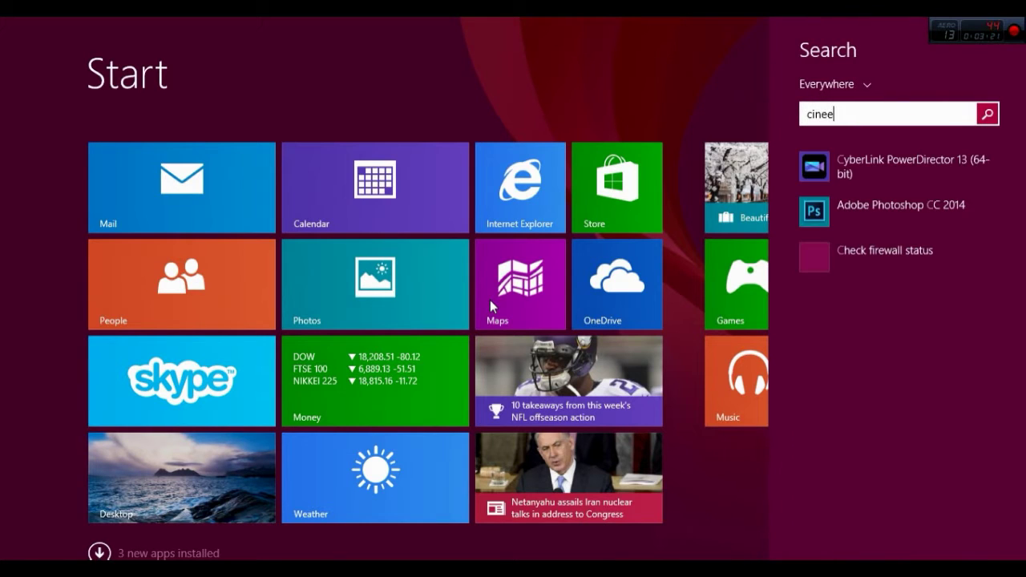
pyautogui.press('BackSpace')
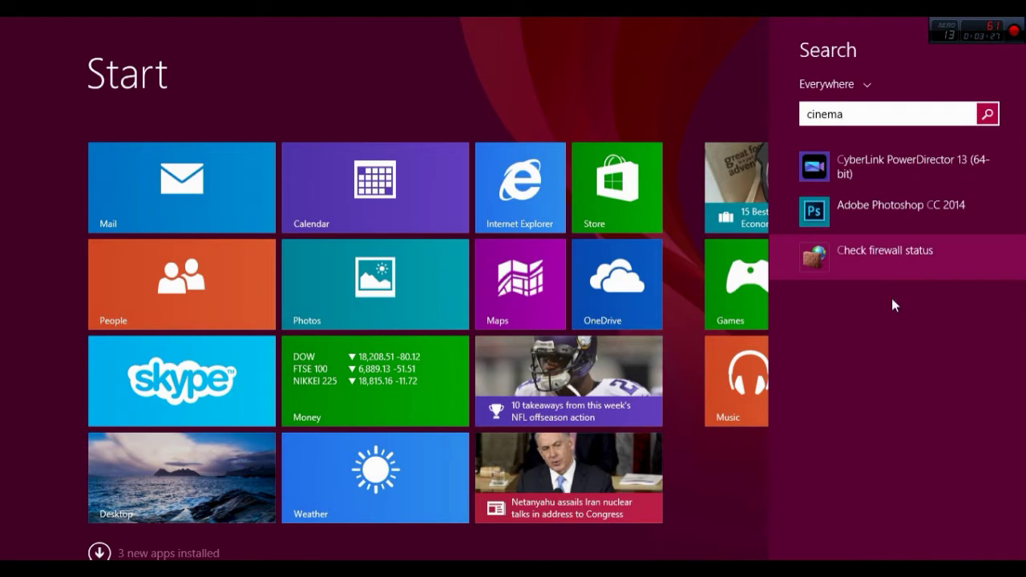
pyautogui.rightClick(922, 216)
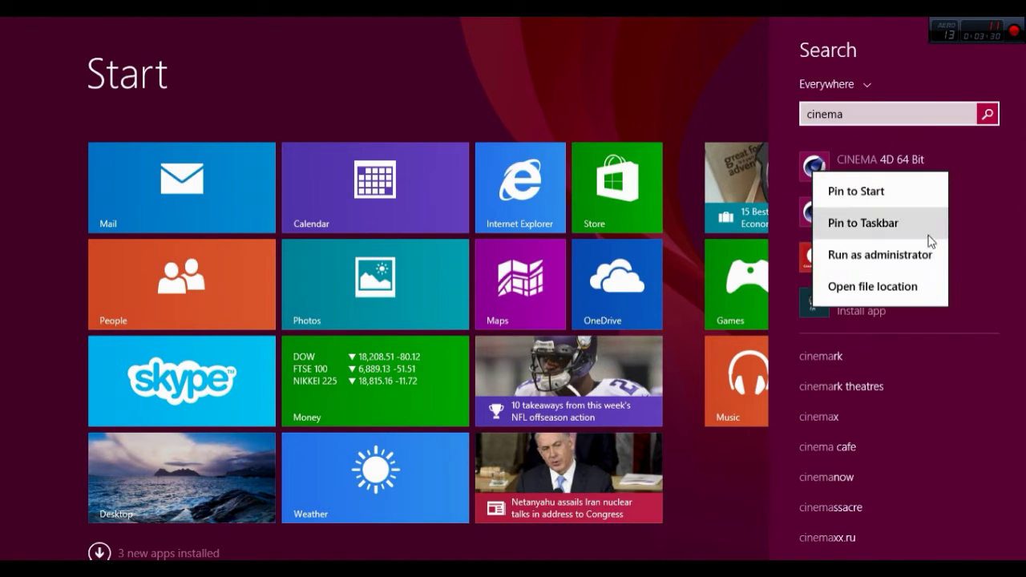
pyautogui.click(870, 285)
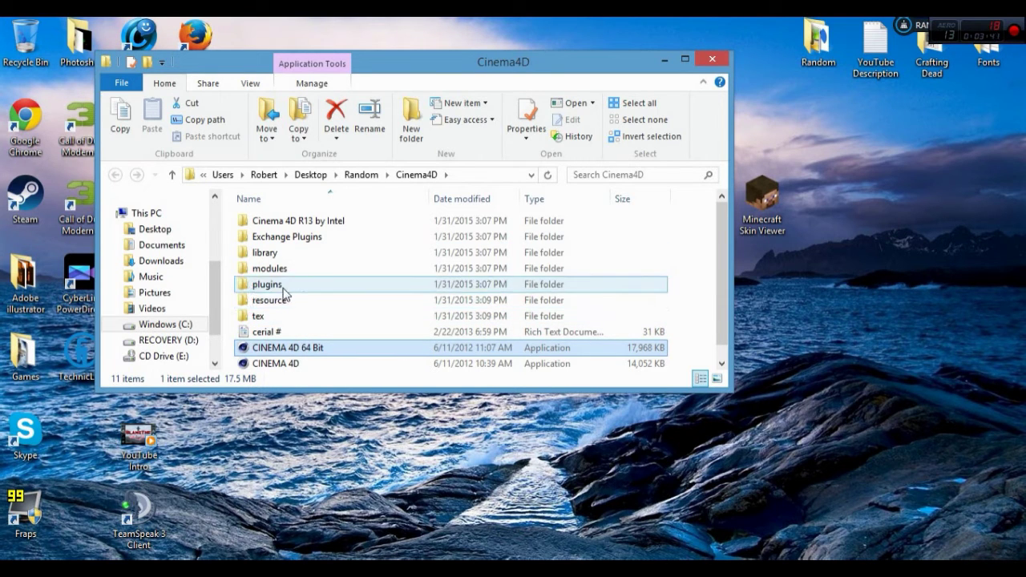
# Check the Cinema4D library\browser folder, close Explorer, and search Start for 'cinema'
pyautogui.doubleClick(309, 252)
pyautogui.doubleClick(307, 221)
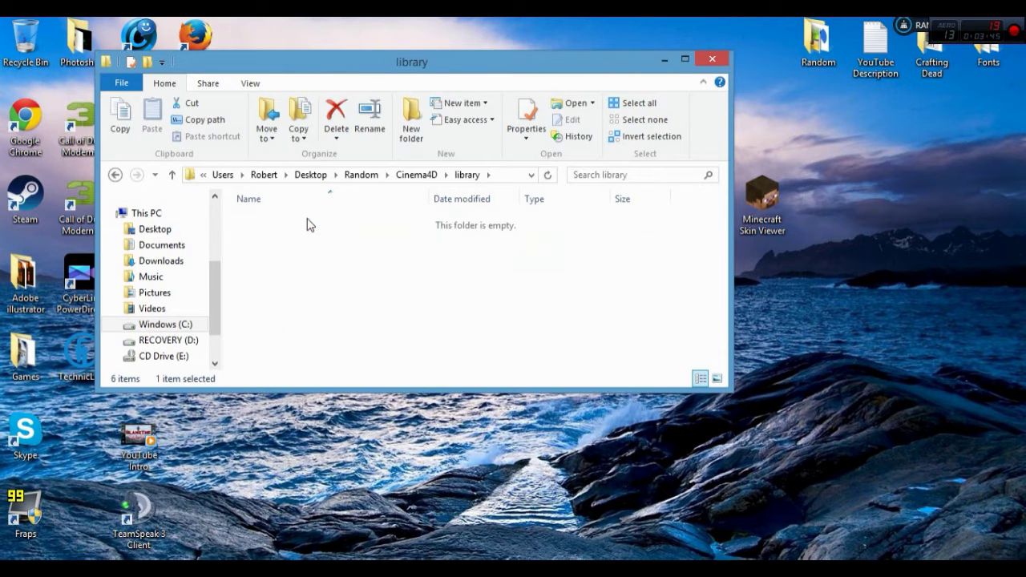
pyautogui.moveTo(378, 70); pyautogui.dragTo(499, 262)
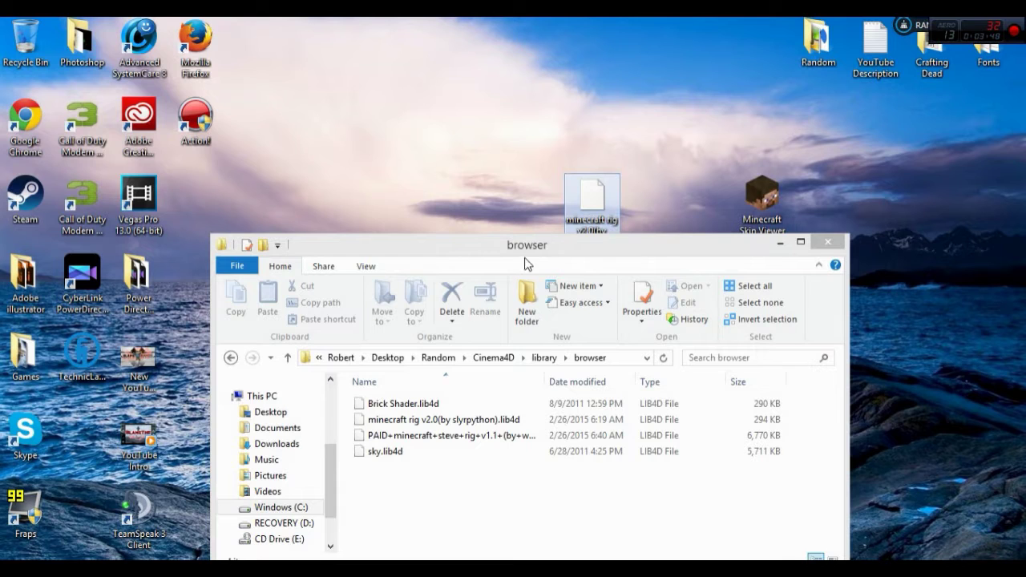
pyautogui.moveTo(526, 259); pyautogui.dragTo(521, 259)
pyautogui.click(423, 207)
pyautogui.moveTo(441, 239); pyautogui.dragTo(323, 81)
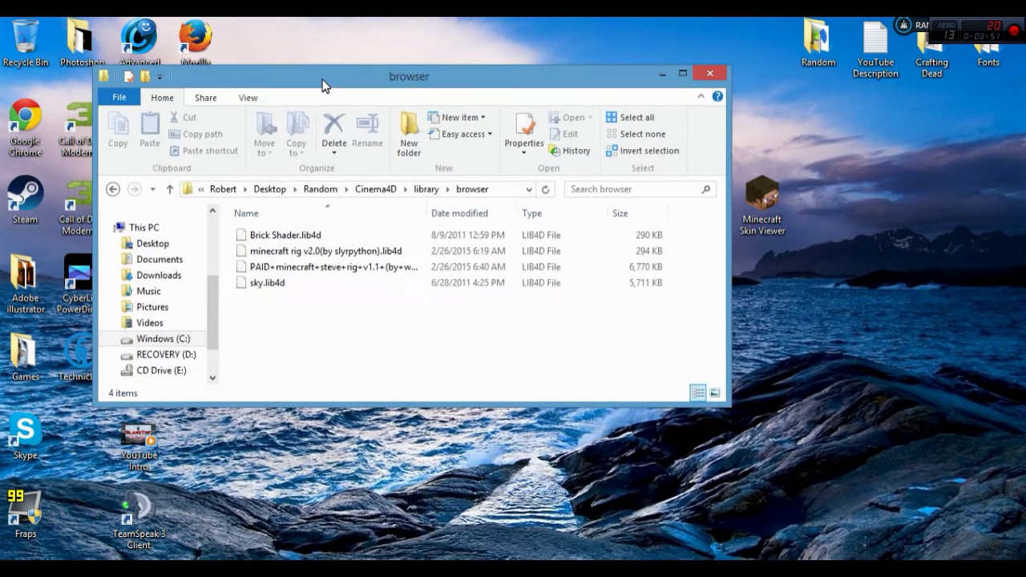
pyautogui.click(714, 80)
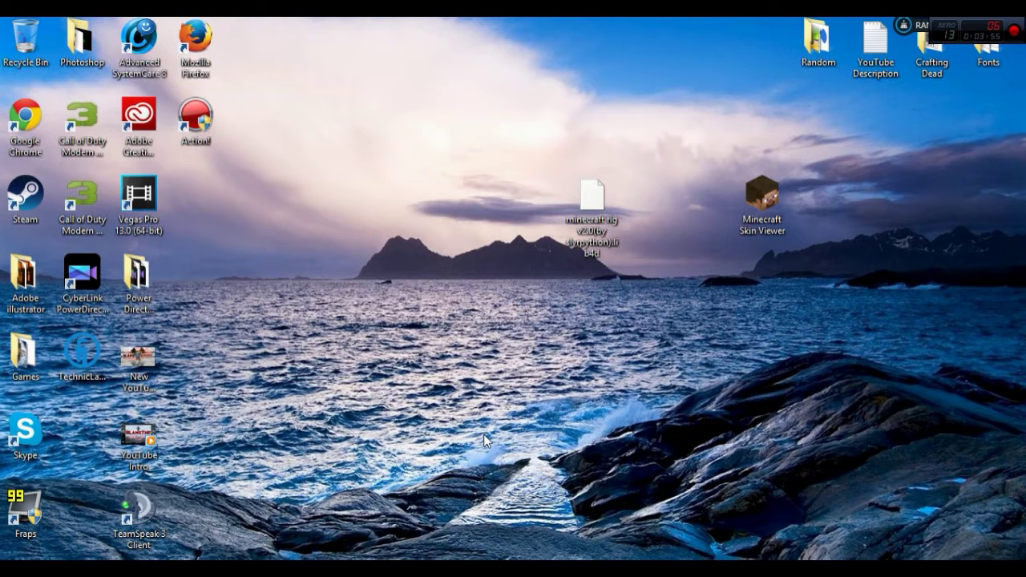
pyautogui.press('super')
pyautogui.write('cinema')
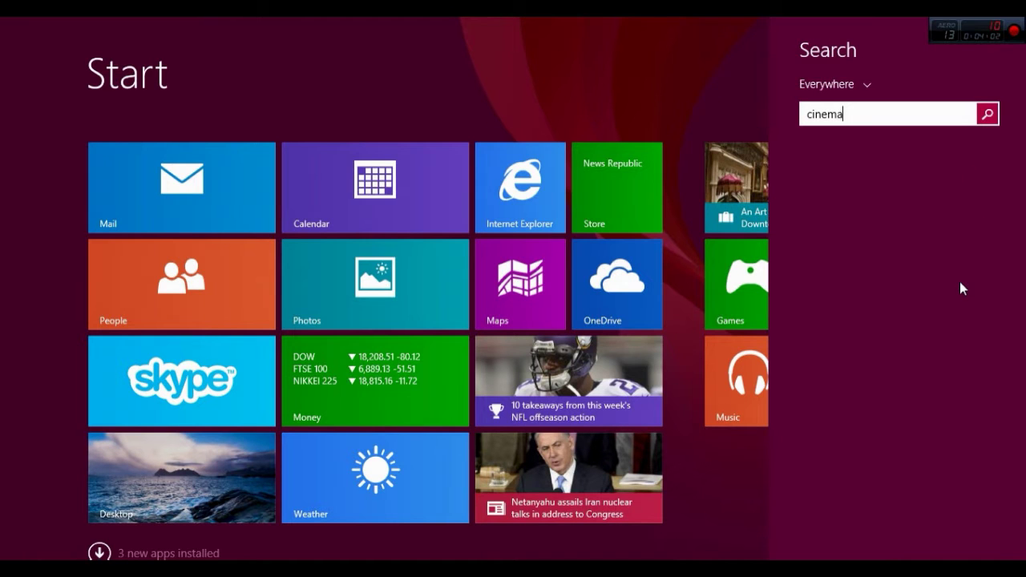
# Launch CINEMA 4D 64 Bit from the search results and open the editor windows list
pyautogui.click(919, 200)
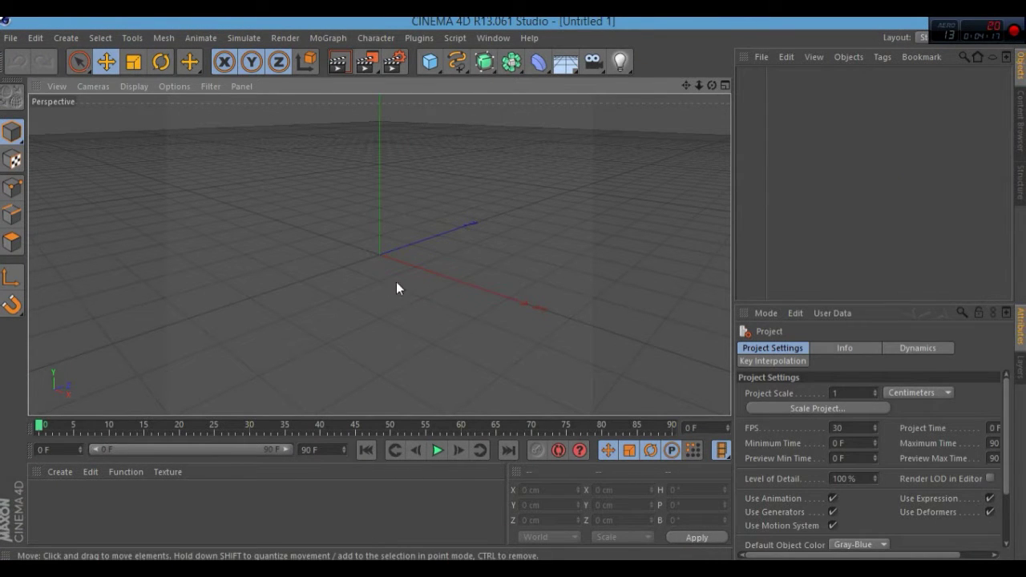
pyautogui.click(503, 37)
# Open the Content Browser and navigate Presets to the Minecraft Steve Rig v1.1 library
pyautogui.click(510, 116)
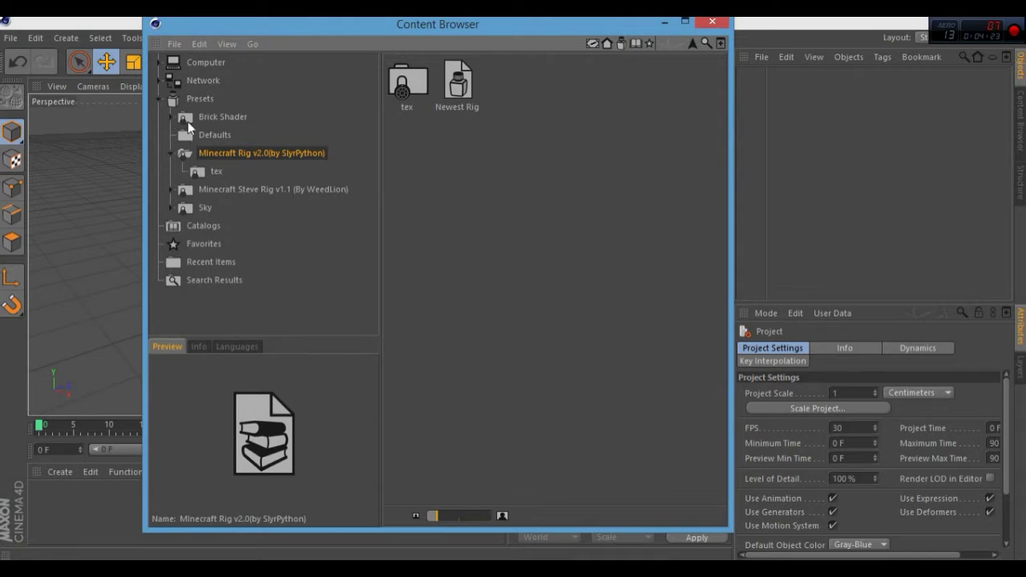
pyautogui.click(161, 117)
pyautogui.click(160, 98)
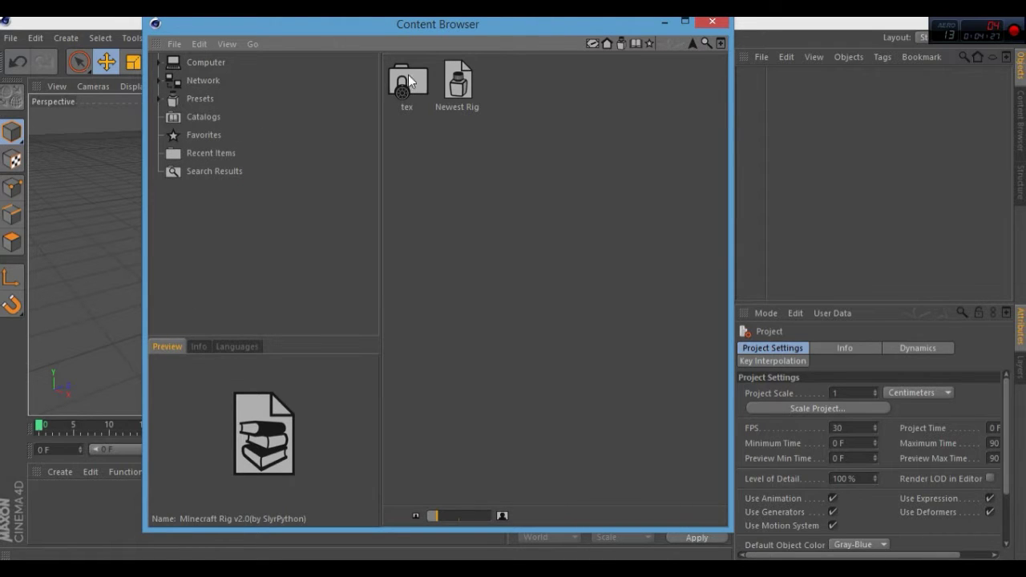
pyautogui.moveTo(564, 28); pyautogui.dragTo(564, 57)
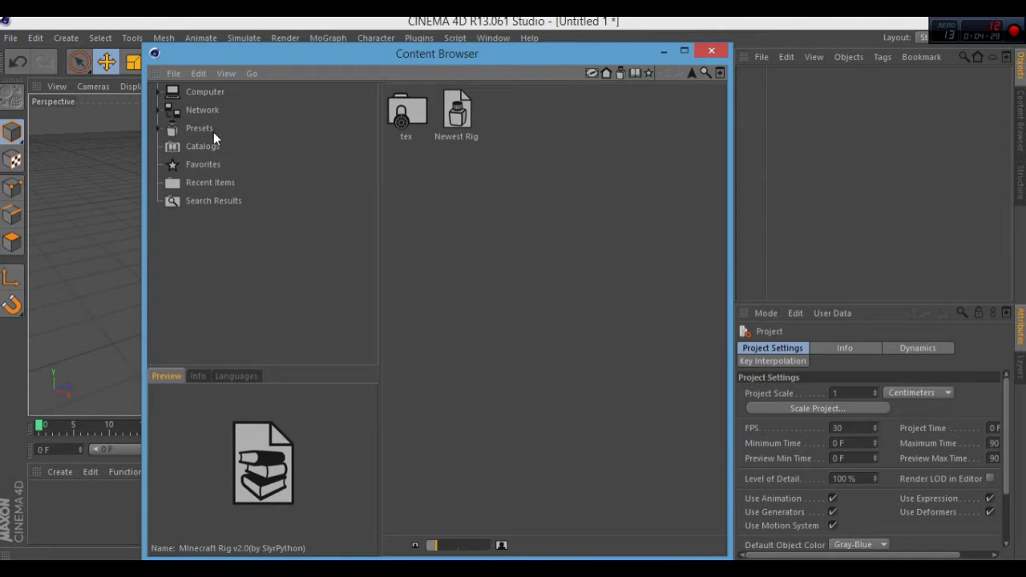
pyautogui.click(157, 129)
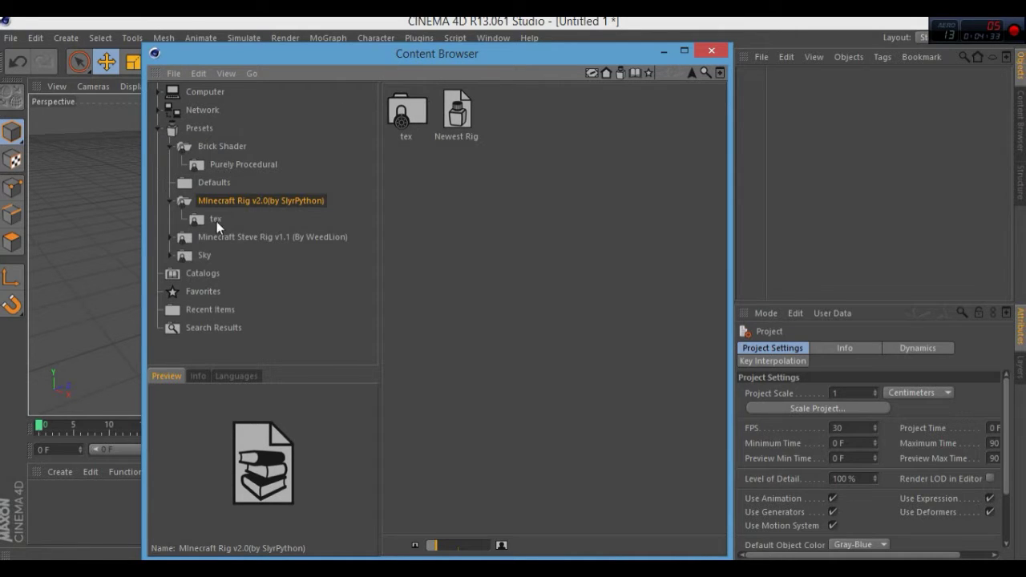
pyautogui.click(169, 201)
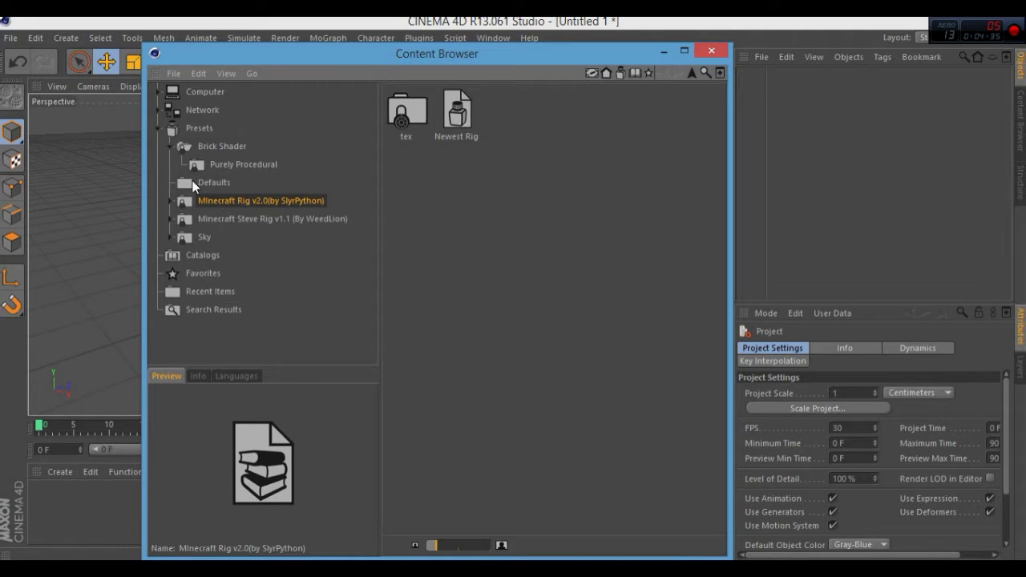
pyautogui.click(194, 218)
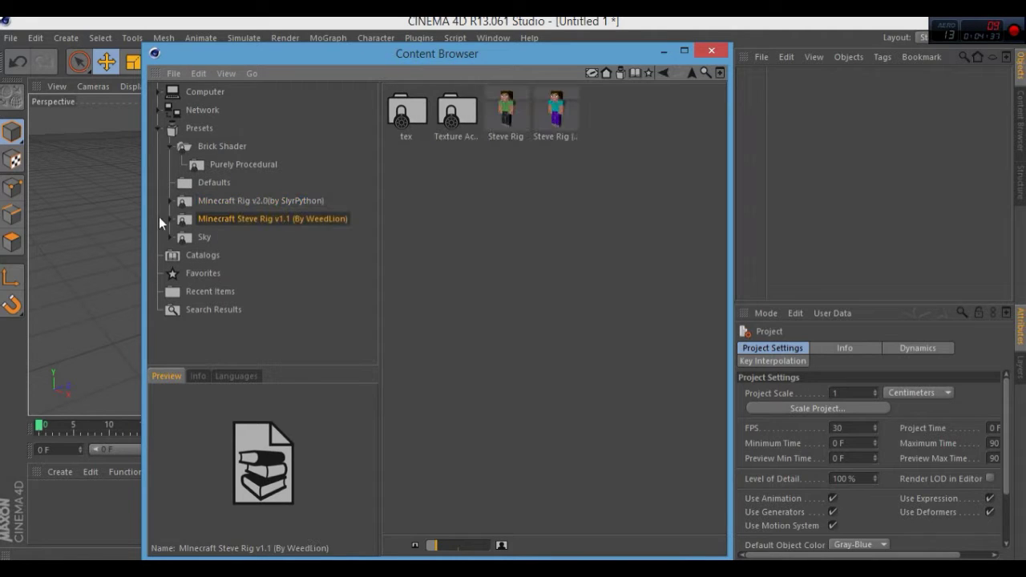
# Compare the Steve Rig and Steve Rig (Custom Skin) previews, ending on Custom Skin
pyautogui.click(502, 205)
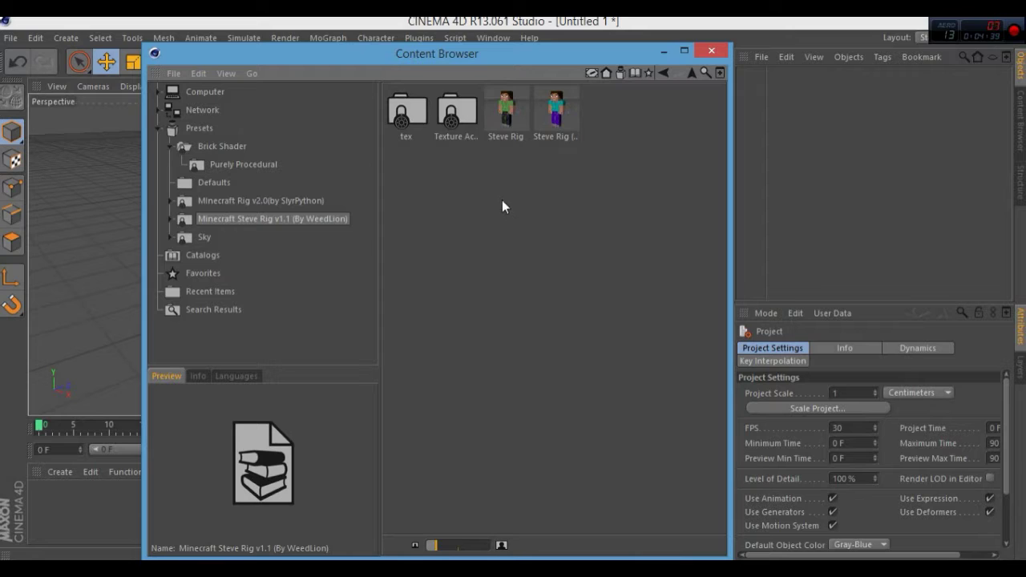
pyautogui.click(534, 118)
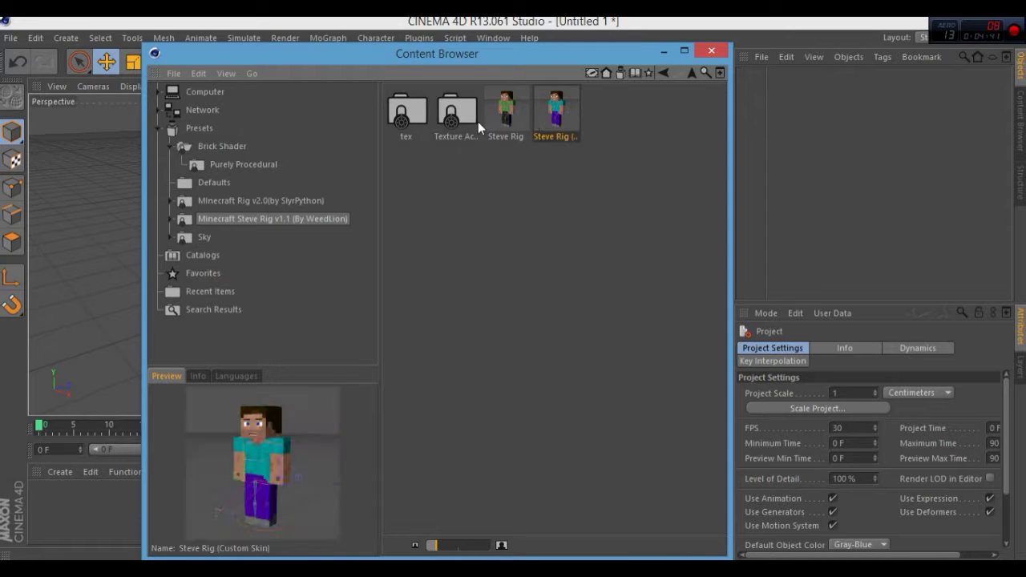
pyautogui.click(498, 117)
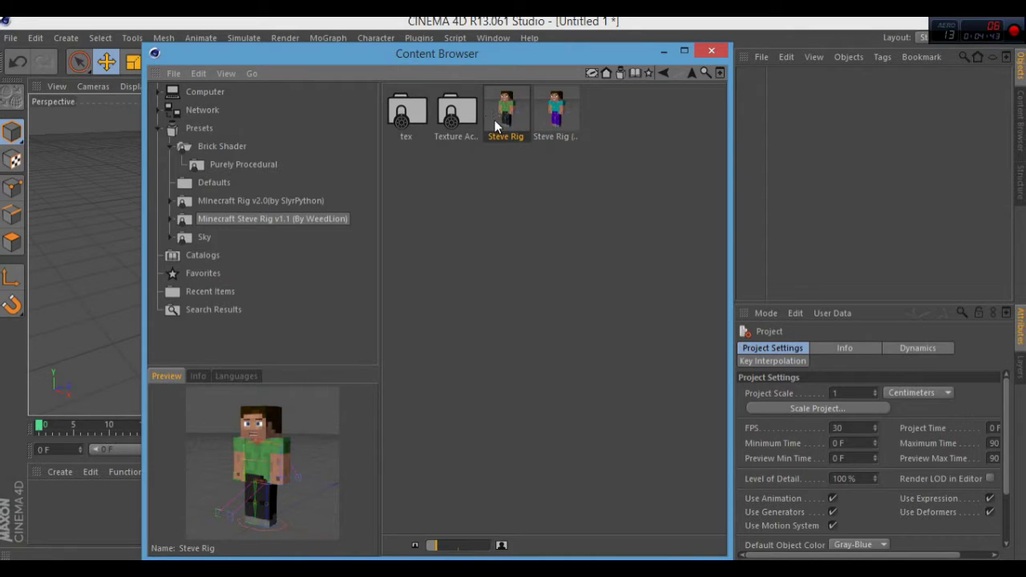
pyautogui.click(542, 125)
pyautogui.click(523, 103)
pyautogui.click(575, 112)
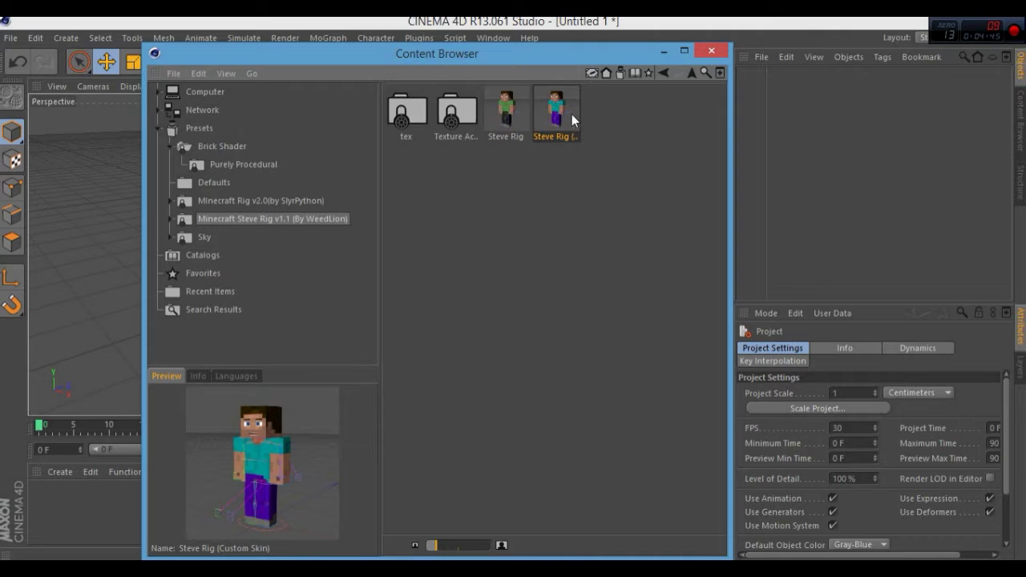
pyautogui.click(505, 112)
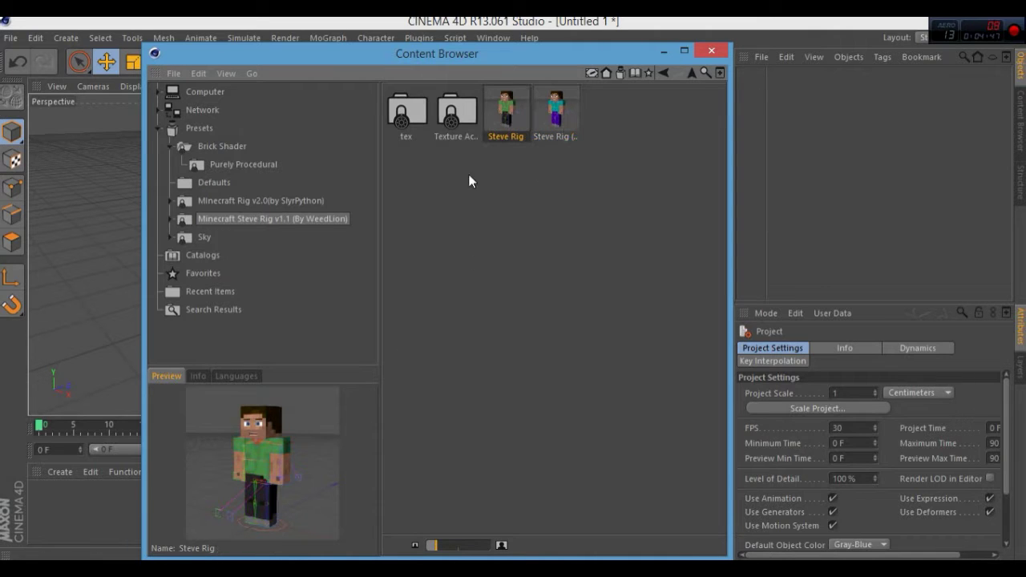
pyautogui.click(553, 121)
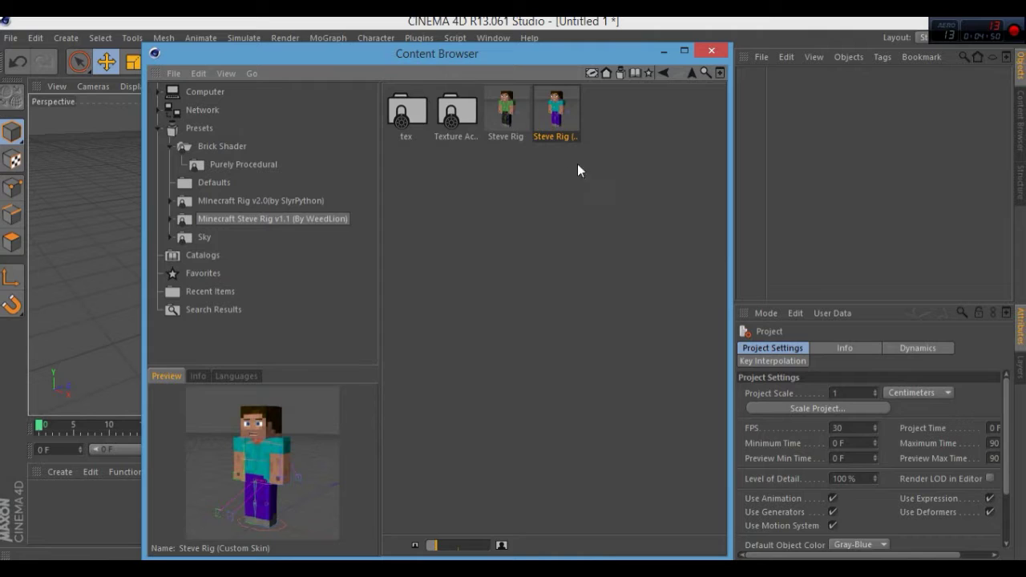
# Load Steve Rig (Custom Skin) into the scene, close the Content Browser, and deselect
pyautogui.doubleClick(561, 116)
pyautogui.click(746, 62)
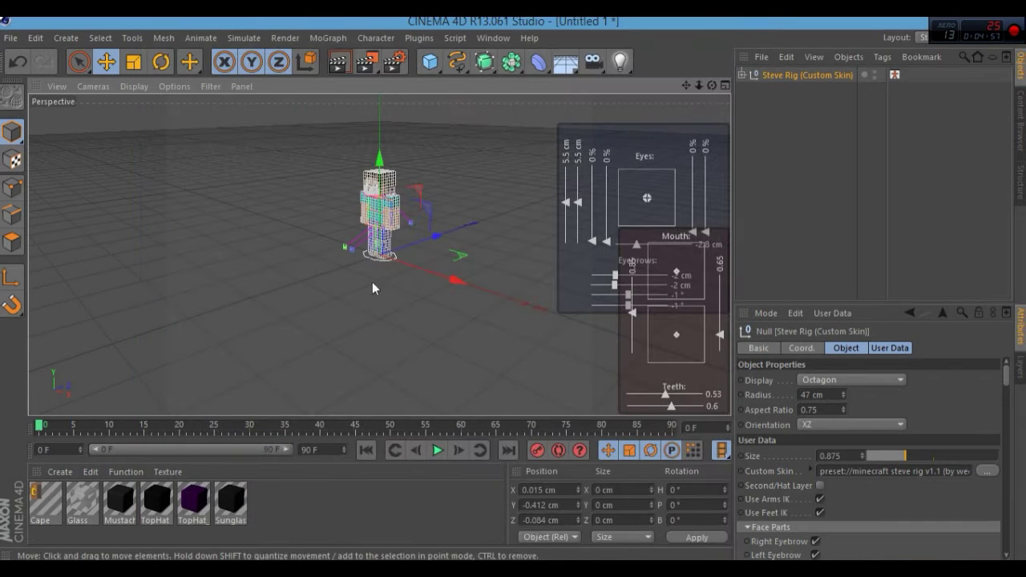
pyautogui.click(784, 248)
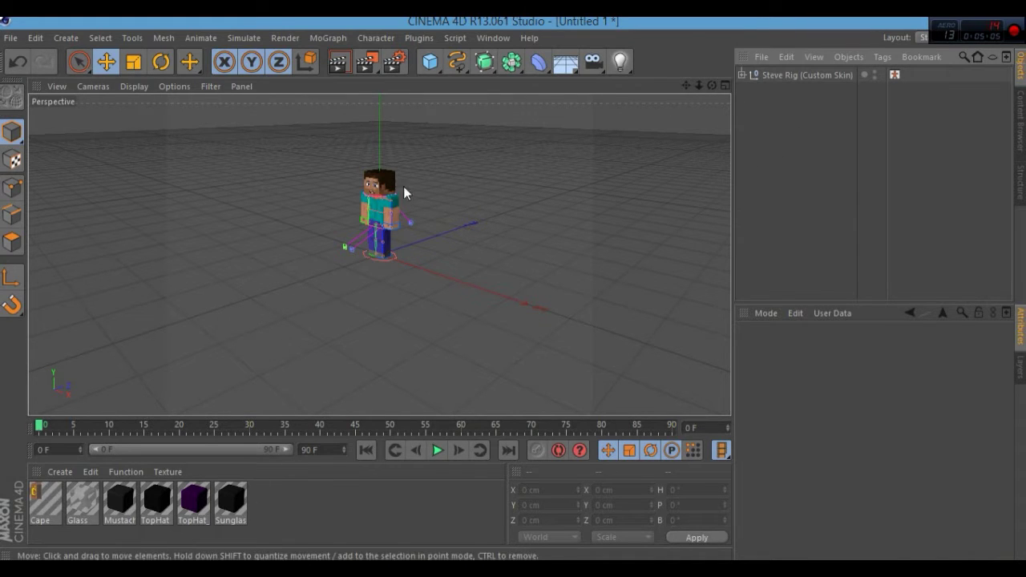
# Select the Steve Rig root object and view its User Data and Object settings
pyautogui.click(379, 210)
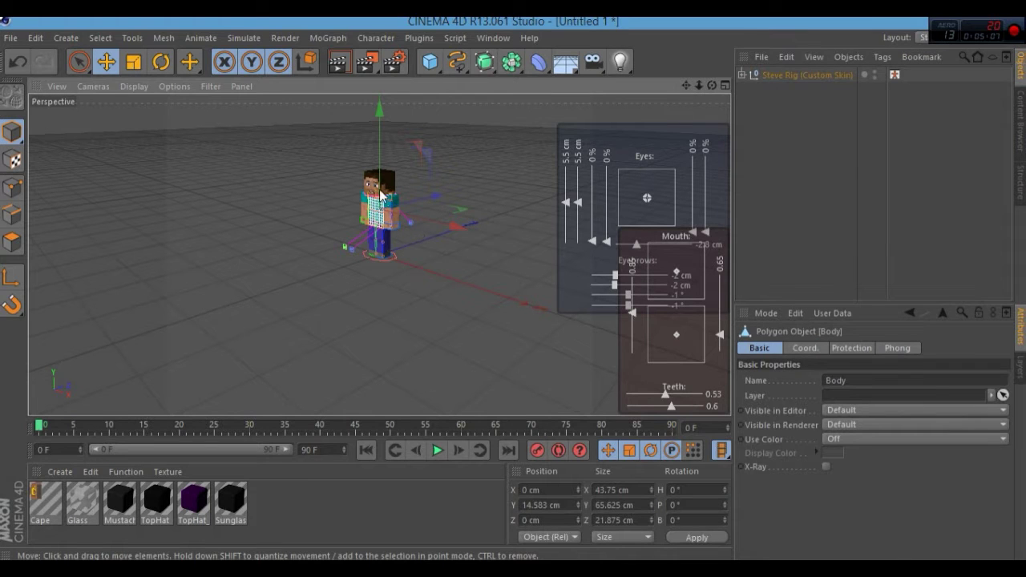
pyautogui.click(766, 72)
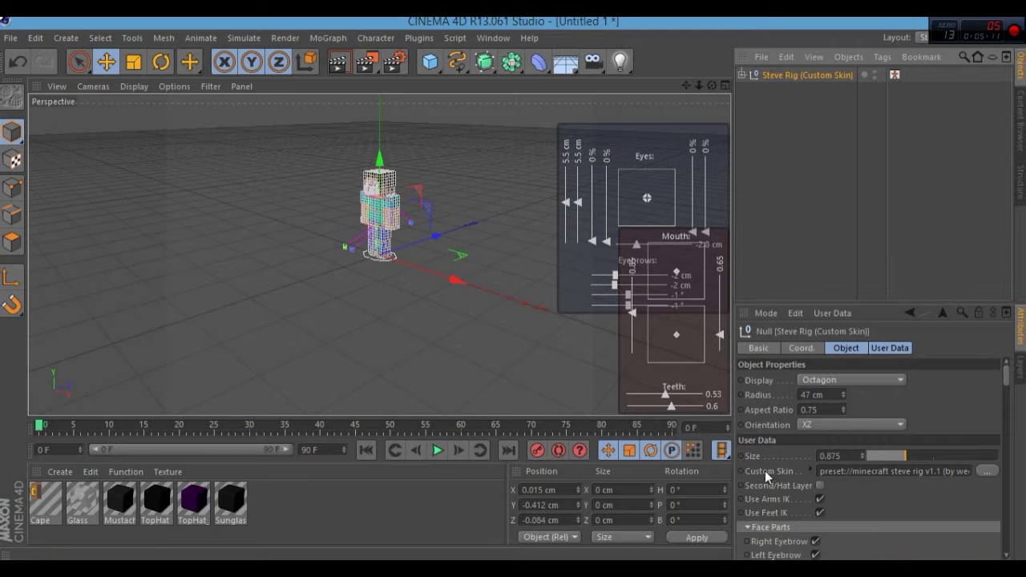
pyautogui.click(894, 348)
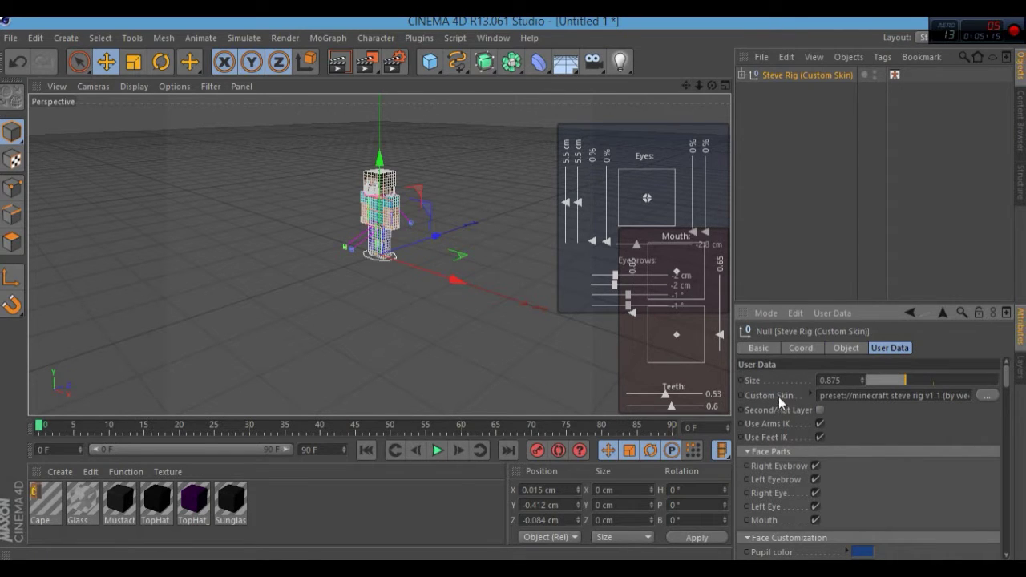
pyautogui.click(848, 350)
# Set the rig's Custom Skin to the player's skin PNG from Pictures, accepting the search-path prompt
pyautogui.click(877, 353)
pyautogui.click(991, 397)
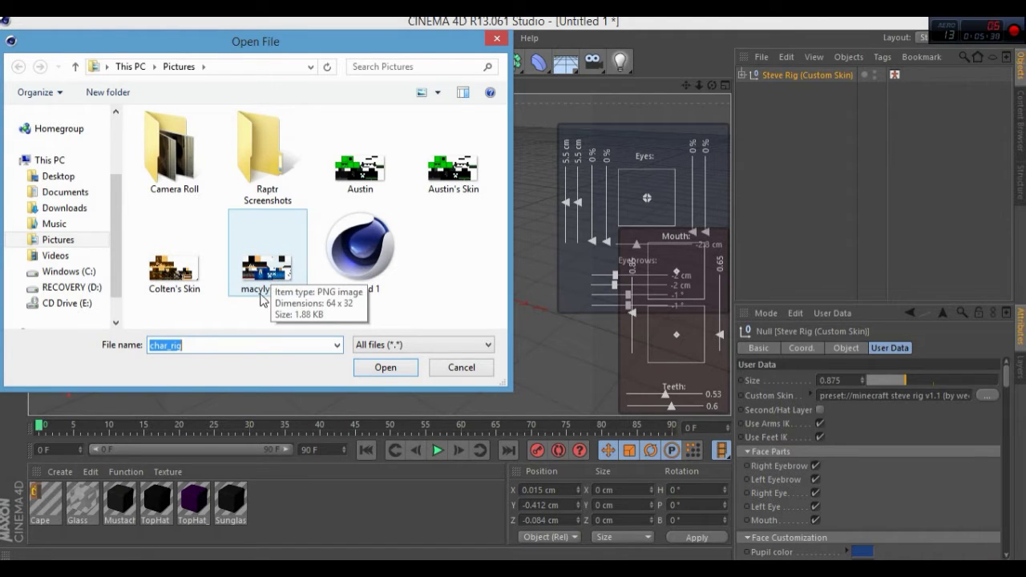
pyautogui.click(254, 257)
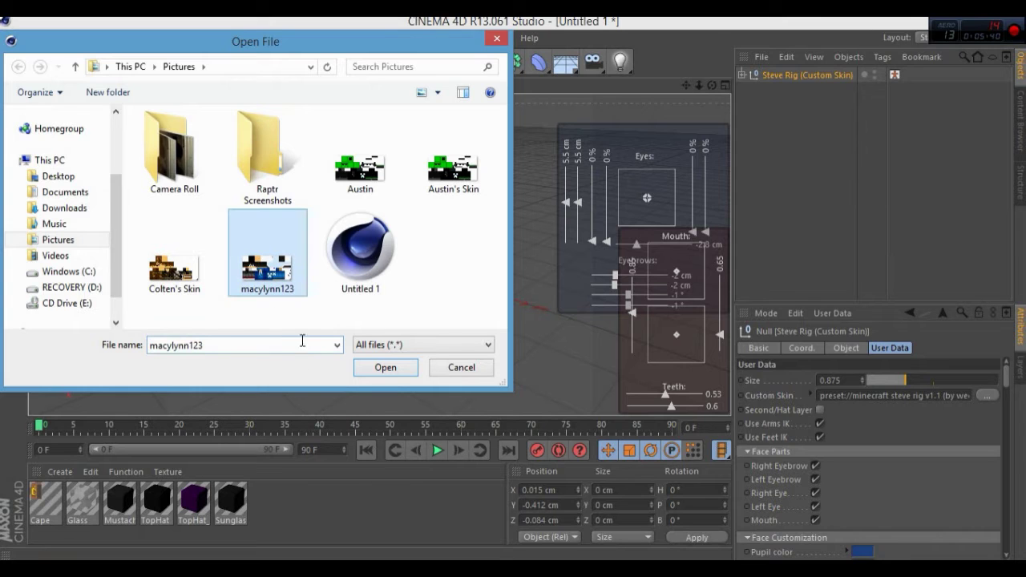
pyautogui.click(369, 369)
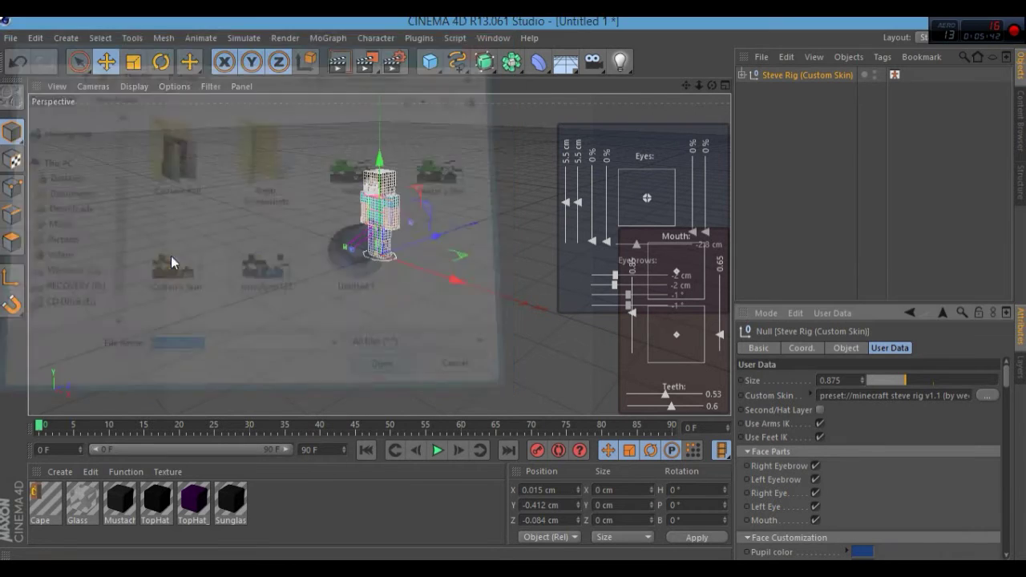
pyautogui.click(540, 347)
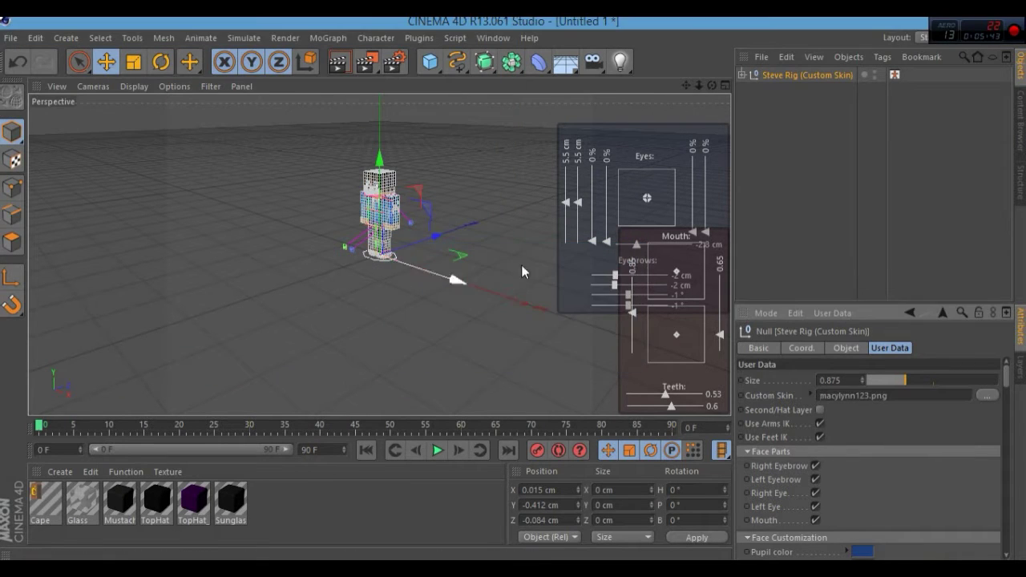
# Zoom and orbit to a low front view of the reskinned Steve, then reselect Steve Rig
pyautogui.click(791, 175)
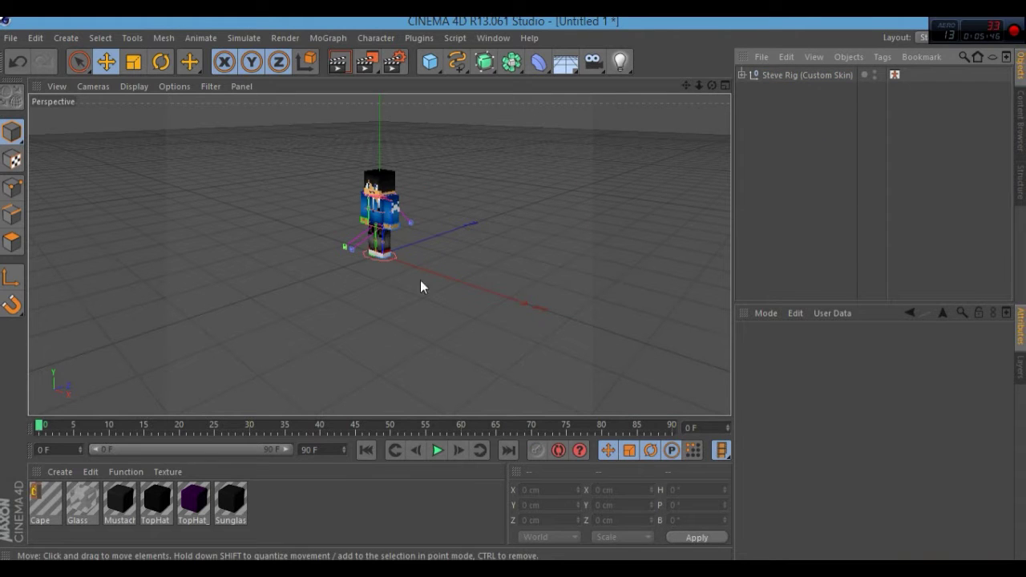
pyautogui.scroll(3, 352, 142)
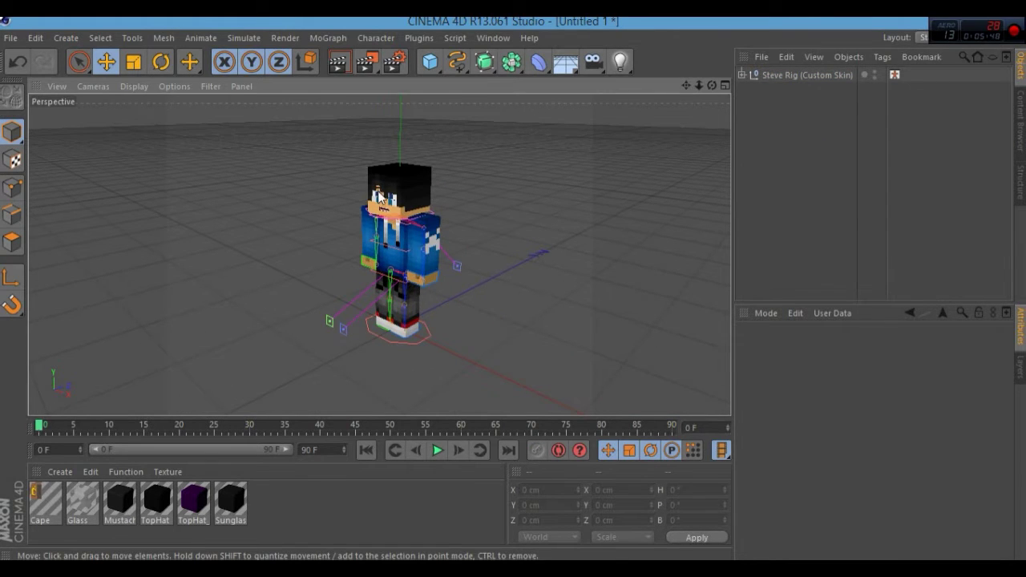
pyautogui.keyDown('alt'); pyautogui.moveTo(278, 242); pyautogui.dragTo(195, 209); pyautogui.keyUp('alt')
pyautogui.click(805, 75)
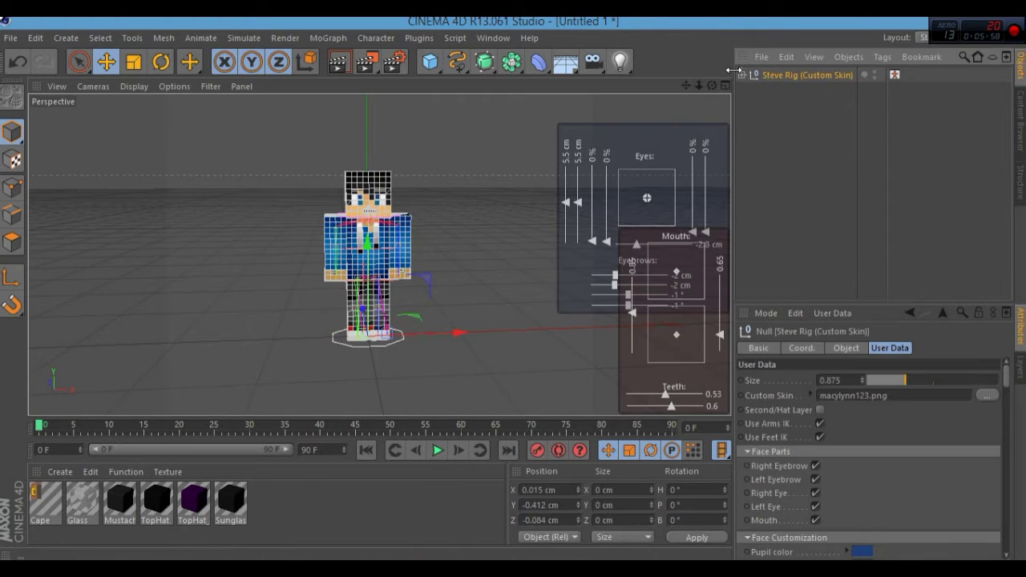
# Raise the right arm forward by dragging its Right Arm IK control under Controls > IK Controls > Arms
pyautogui.click(742, 74)
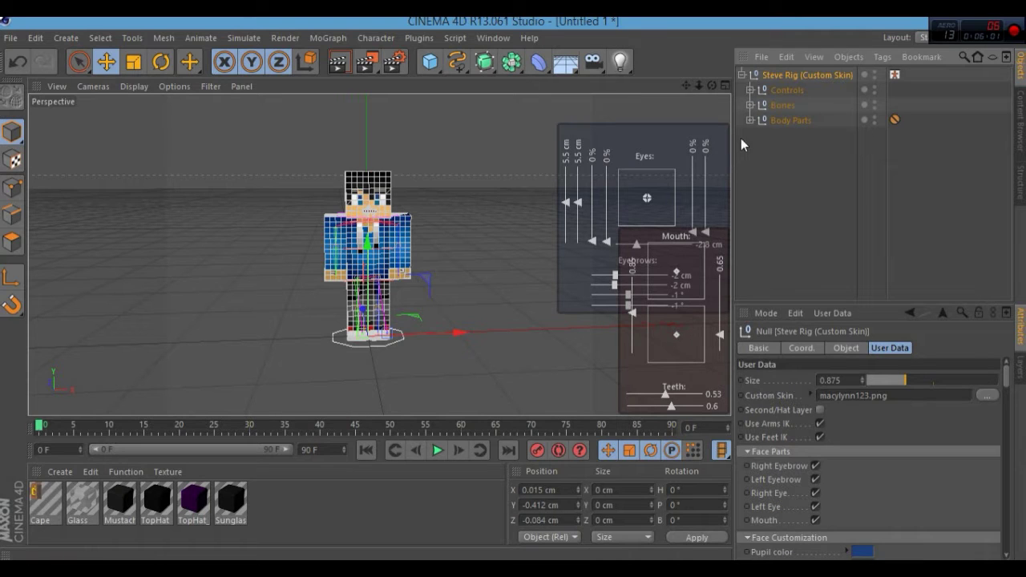
pyautogui.click(750, 89)
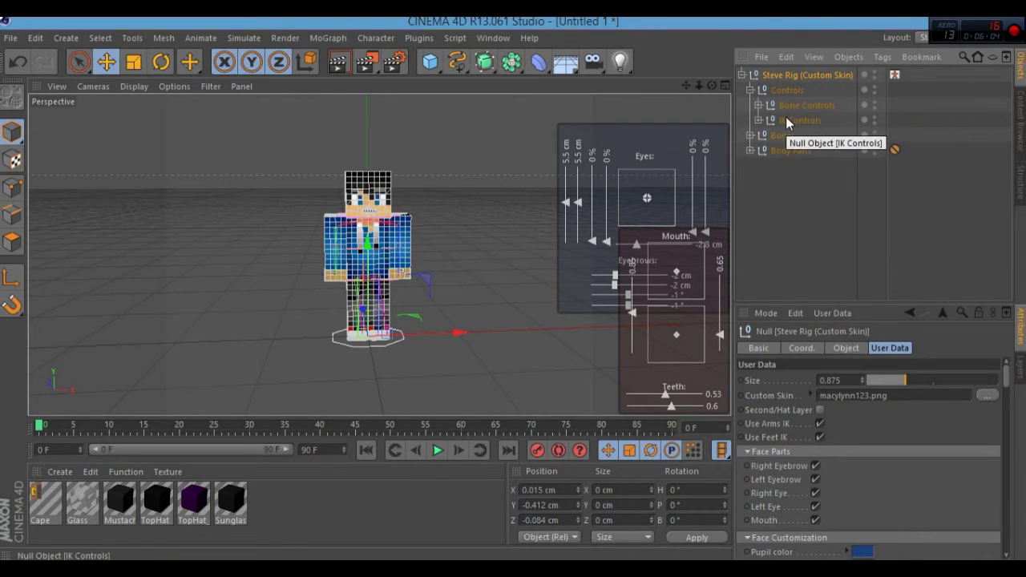
pyautogui.click(757, 121)
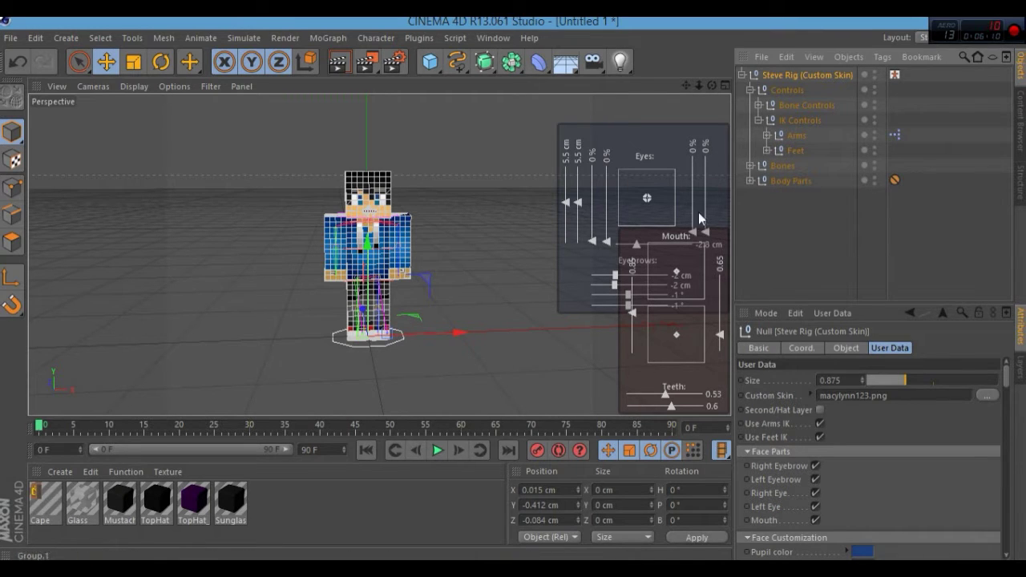
pyautogui.click(767, 137)
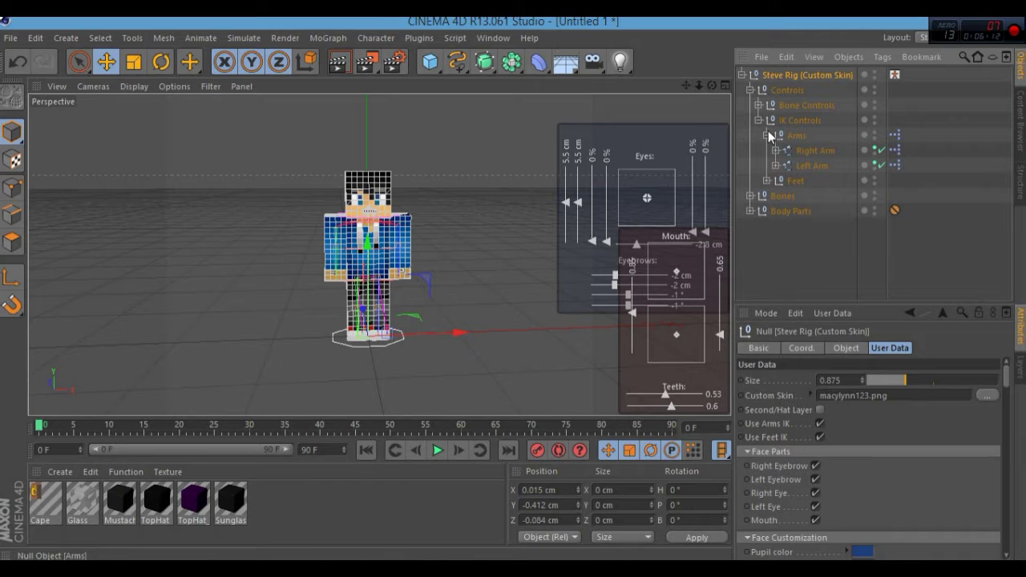
pyautogui.click(813, 150)
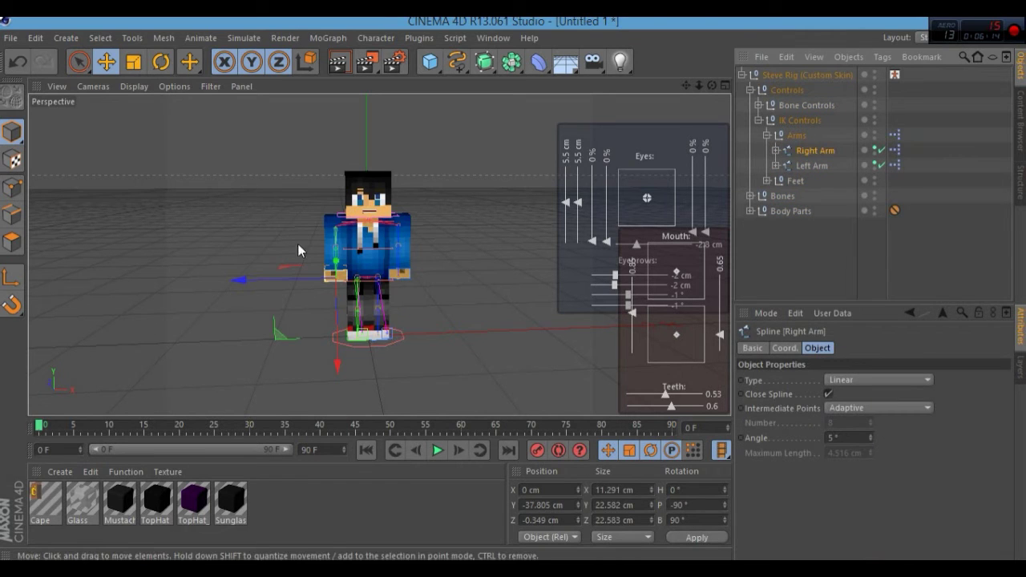
pyautogui.moveTo(304, 277); pyautogui.dragTo(318, 308)
pyautogui.moveTo(242, 311)
pyautogui.mouseDown()
pyautogui.moveTo(290, 290)
pyautogui.moveTo(222, 258)
pyautogui.moveTo(228, 283)
pyautogui.moveTo(244, 282)
pyautogui.moveTo(242, 306)
pyautogui.moveTo(256, 280)
pyautogui.moveTo(249, 317)
pyautogui.mouseUp()
pyautogui.moveTo(298, 346); pyautogui.dragTo(244, 321)
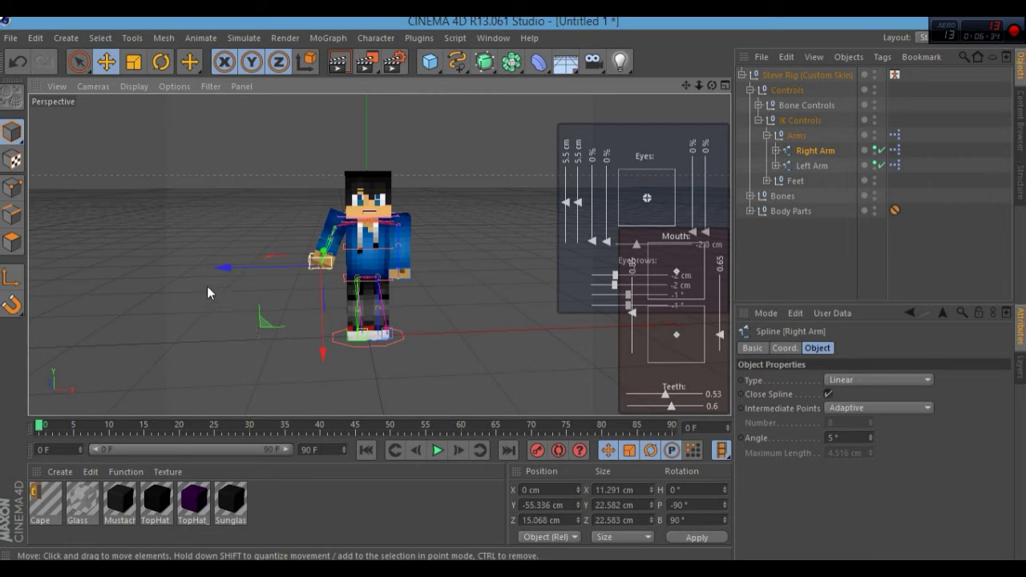
# Bring the Left Arm IK control across toward the chest, checking the pose from the side
pyautogui.keyDown('alt'); pyautogui.moveTo(142, 231); pyautogui.dragTo(74, 203); pyautogui.keyUp('alt')
pyautogui.keyDown('alt'); pyautogui.moveTo(477, 247); pyautogui.dragTo(333, 260); pyautogui.keyUp('alt')
pyautogui.click(809, 165)
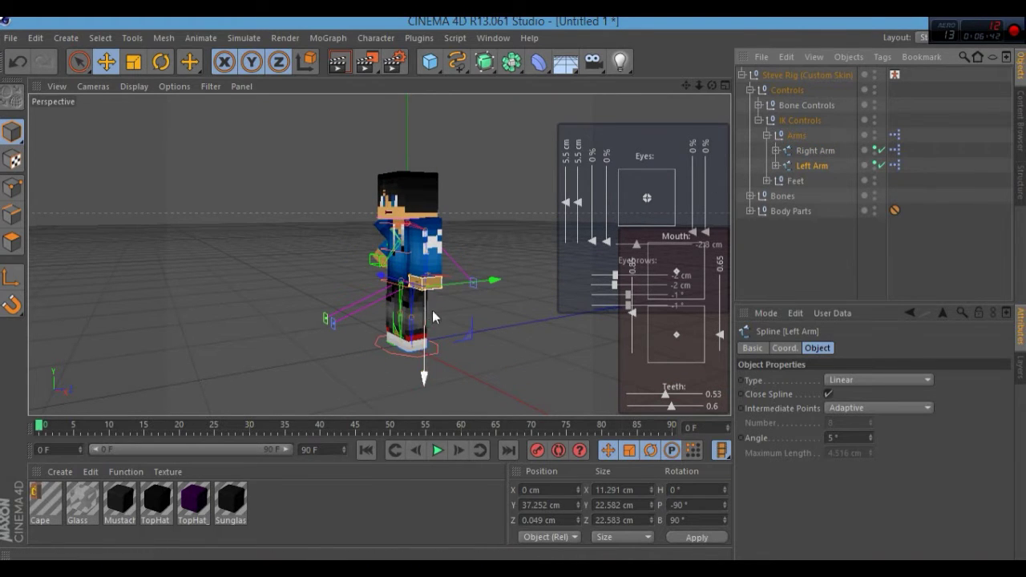
pyautogui.moveTo(487, 360); pyautogui.dragTo(433, 318)
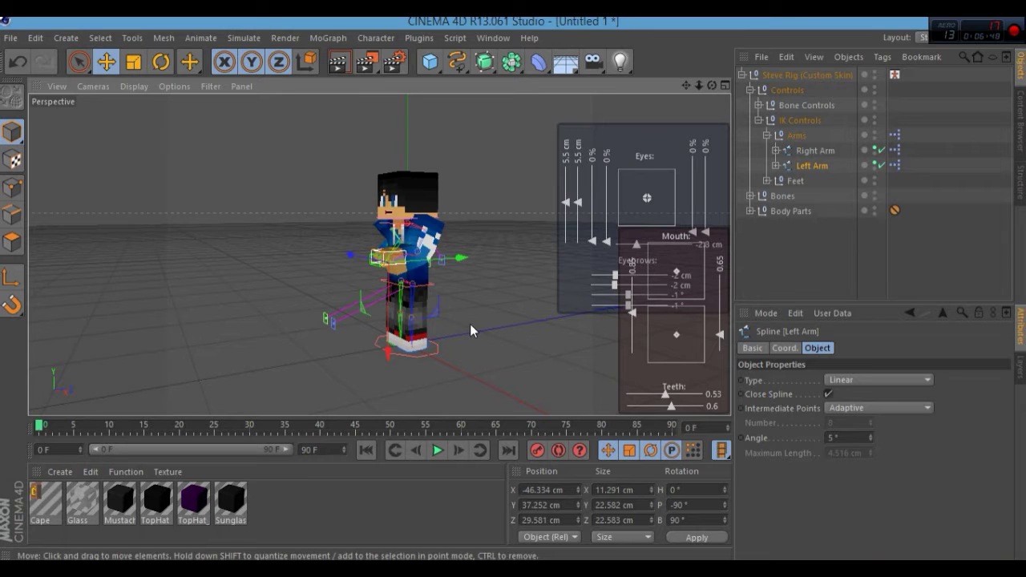
pyautogui.keyDown('alt'); pyautogui.moveTo(471, 324); pyautogui.dragTo(619, 333); pyautogui.keyUp('alt')
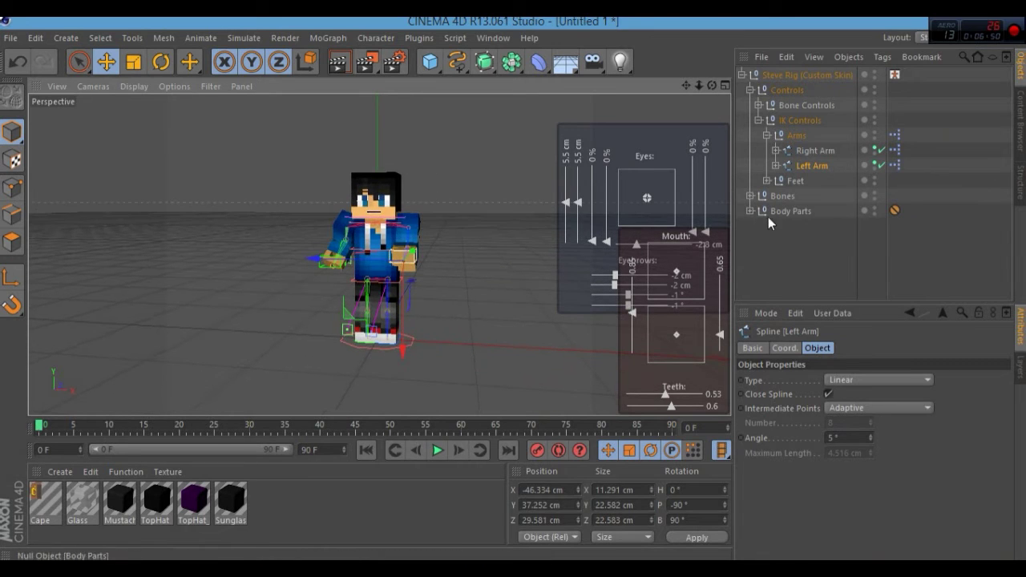
# Move the Right Foot and Left Foot IK controls apart to widen the stance
pyautogui.click(793, 181)
pyautogui.click(765, 181)
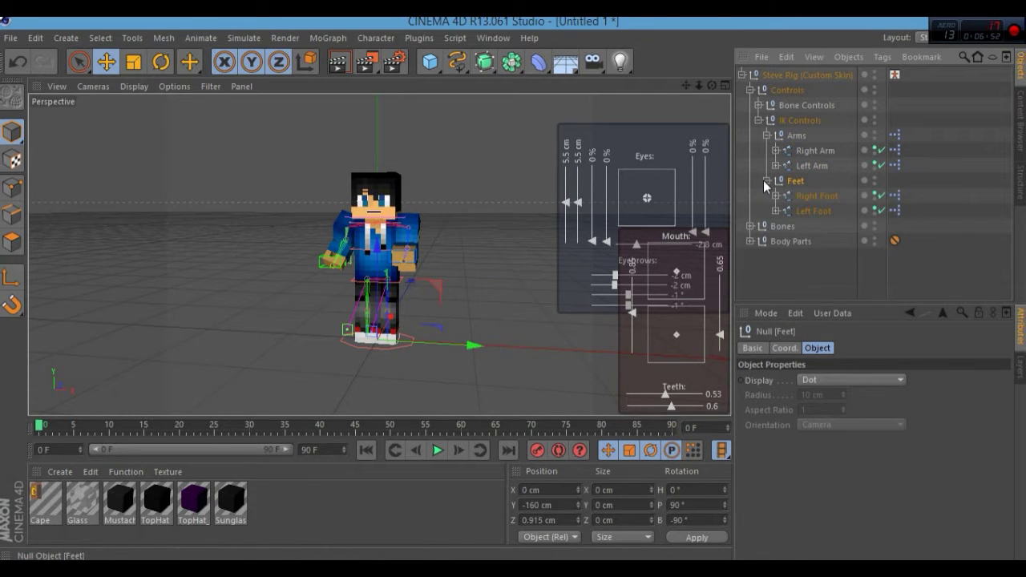
pyautogui.click(795, 195)
pyautogui.moveTo(427, 333); pyautogui.dragTo(330, 288)
pyautogui.click(797, 211)
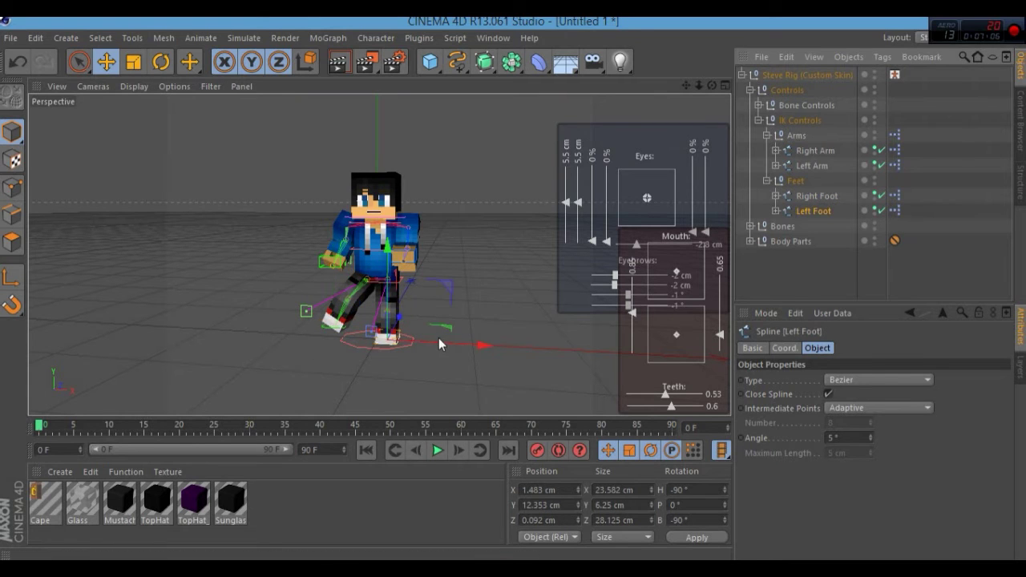
pyautogui.moveTo(441, 338)
pyautogui.mouseDown()
pyautogui.moveTo(464, 325)
pyautogui.moveTo(513, 377)
pyautogui.moveTo(503, 351)
pyautogui.moveTo(452, 343)
pyautogui.mouseUp()
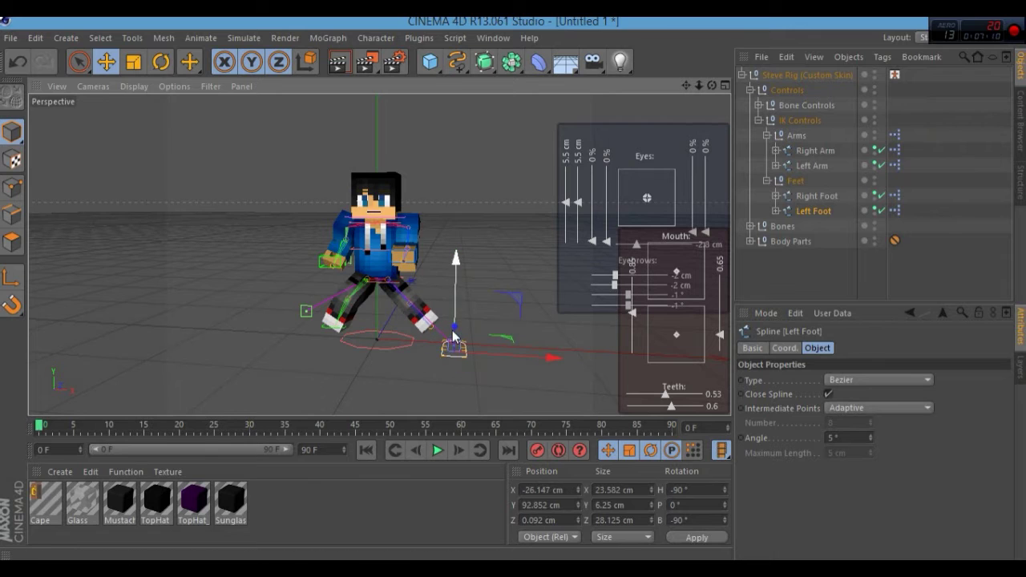
pyautogui.moveTo(454, 308); pyautogui.dragTo(435, 327)
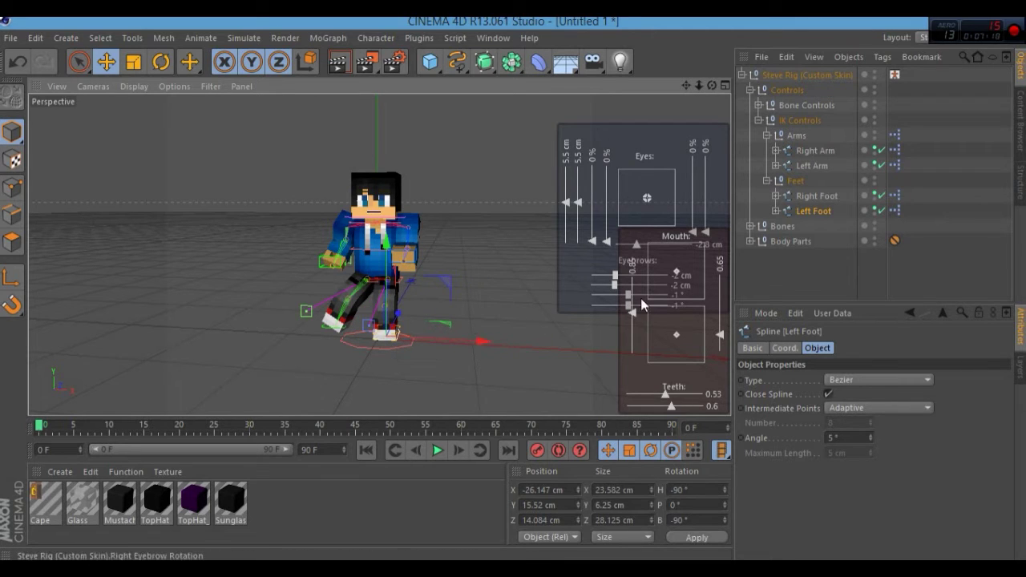
# Collapse the Feet, Arms and IK Controls groups and expand Bone Controls
pyautogui.click(766, 181)
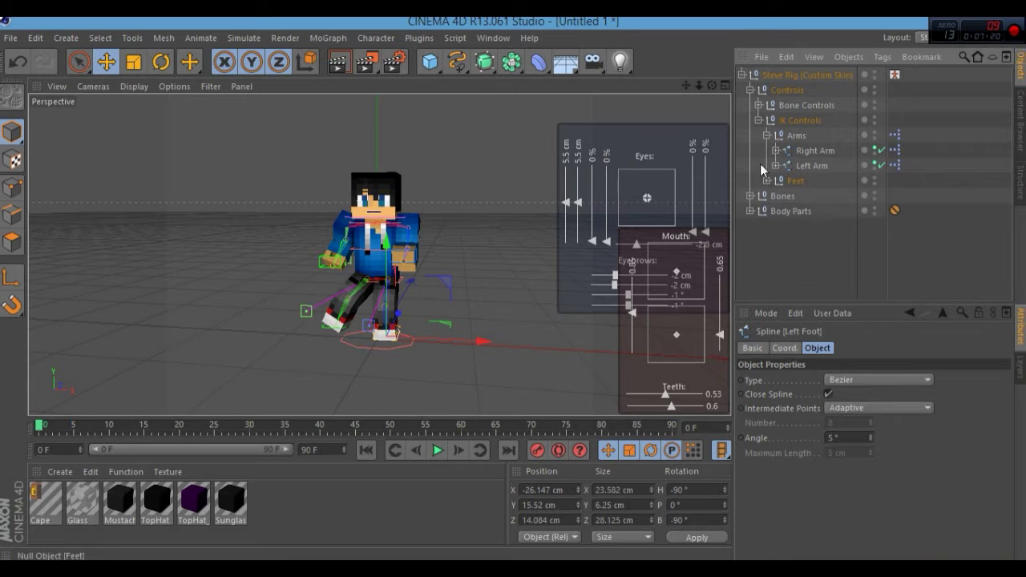
pyautogui.click(765, 134)
pyautogui.click(758, 119)
pyautogui.doubleClick(758, 108)
pyautogui.click(758, 106)
# Try moving the Arms and Left Arm (Bone) controls, then undo the left arm bone move
pyautogui.click(777, 122)
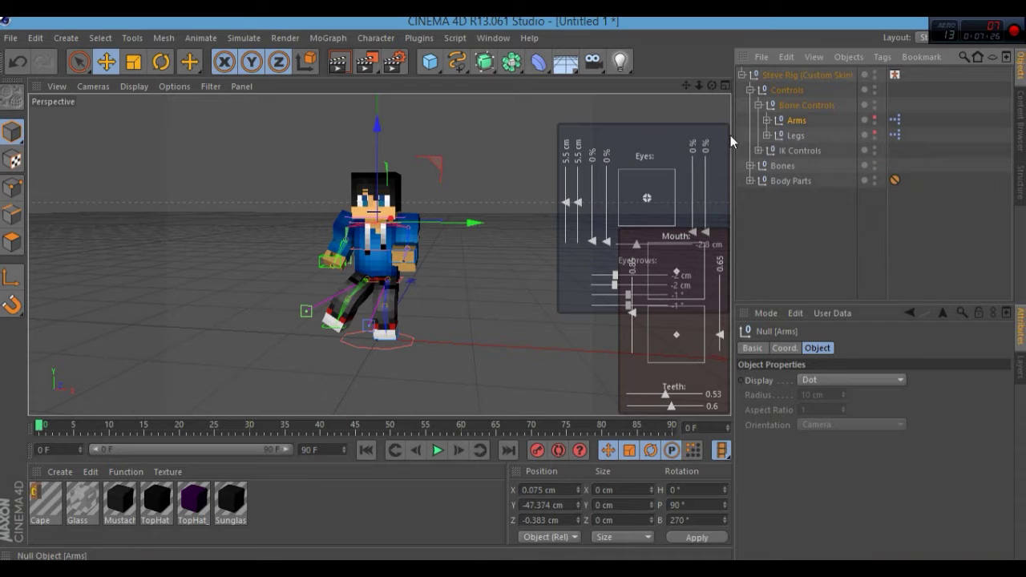
pyautogui.moveTo(436, 158); pyautogui.dragTo(464, 137)
pyautogui.moveTo(392, 194); pyautogui.dragTo(391, 195)
pyautogui.click(767, 121)
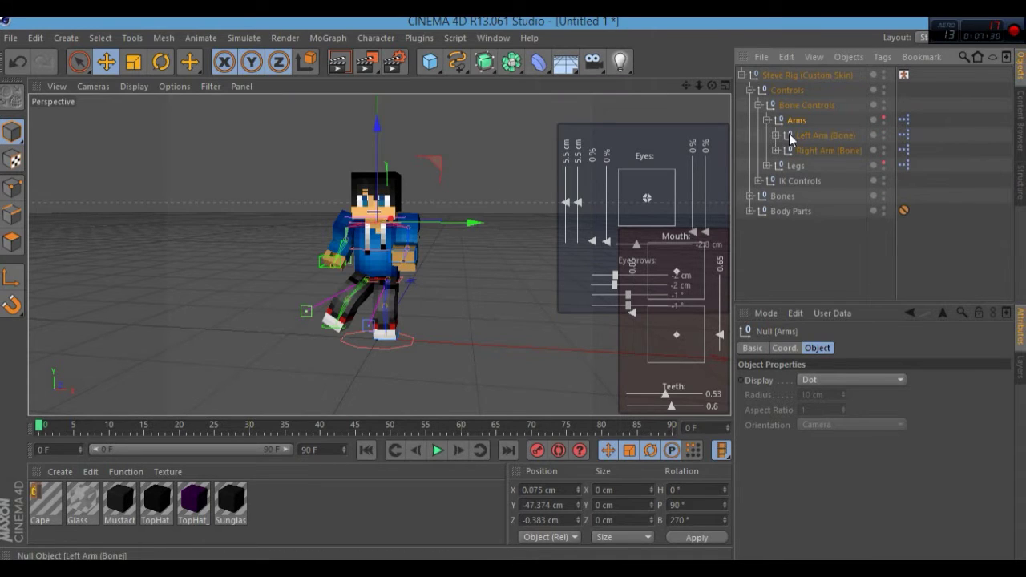
pyautogui.click(789, 135)
pyautogui.moveTo(466, 165)
pyautogui.mouseDown()
pyautogui.moveTo(493, 138)
pyautogui.moveTo(459, 164)
pyautogui.moveTo(595, 250)
pyautogui.moveTo(489, 223)
pyautogui.moveTo(473, 176)
pyautogui.mouseUp()
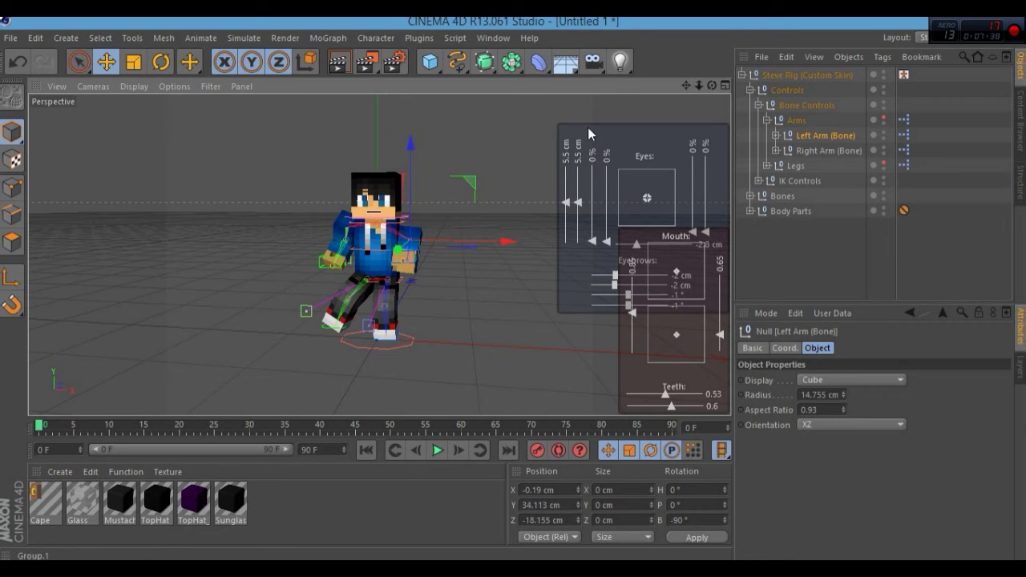
pyautogui.hotkey('ctrl', 'z')
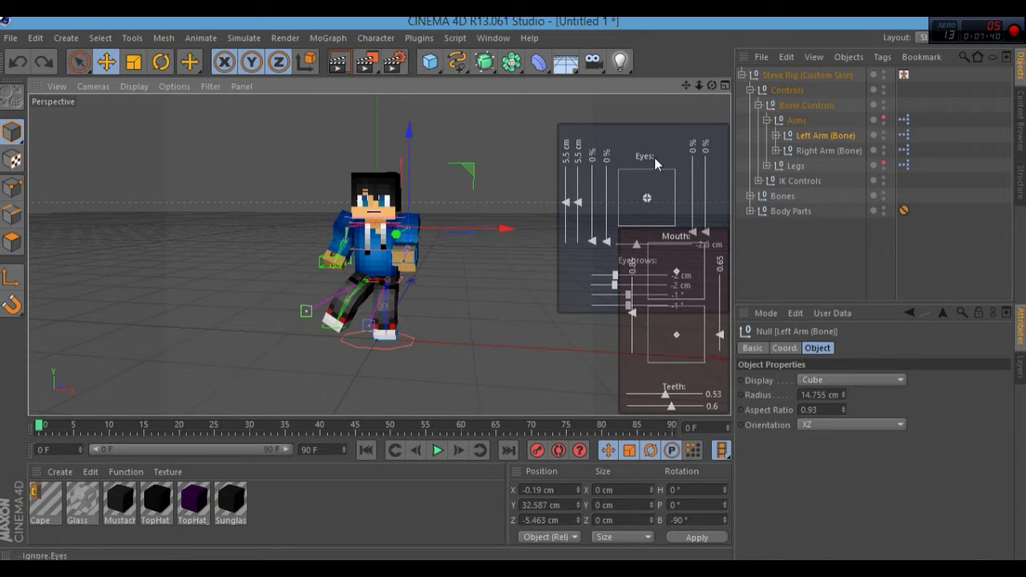
# Expand the Bones hierarchy and lower the Back control so the body crouches
pyautogui.click(766, 120)
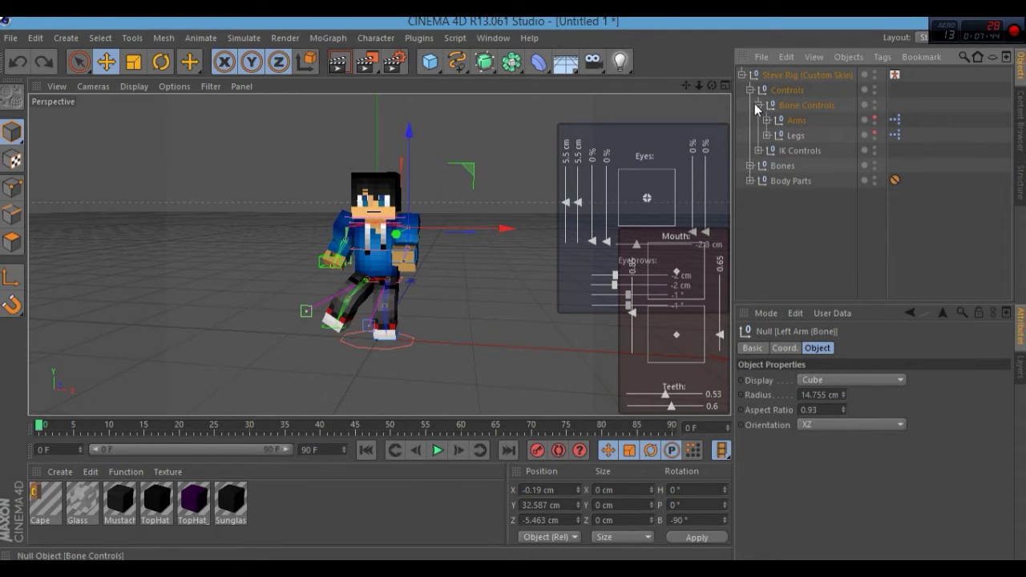
pyautogui.click(756, 104)
pyautogui.click(750, 136)
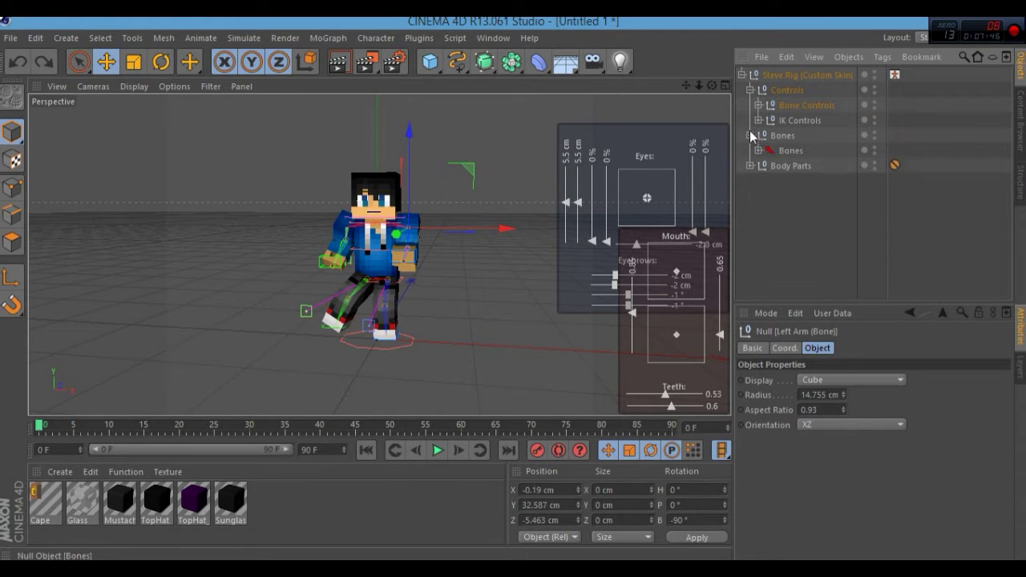
pyautogui.click(758, 151)
pyautogui.click(758, 151)
pyautogui.click(789, 151)
pyautogui.click(435, 227)
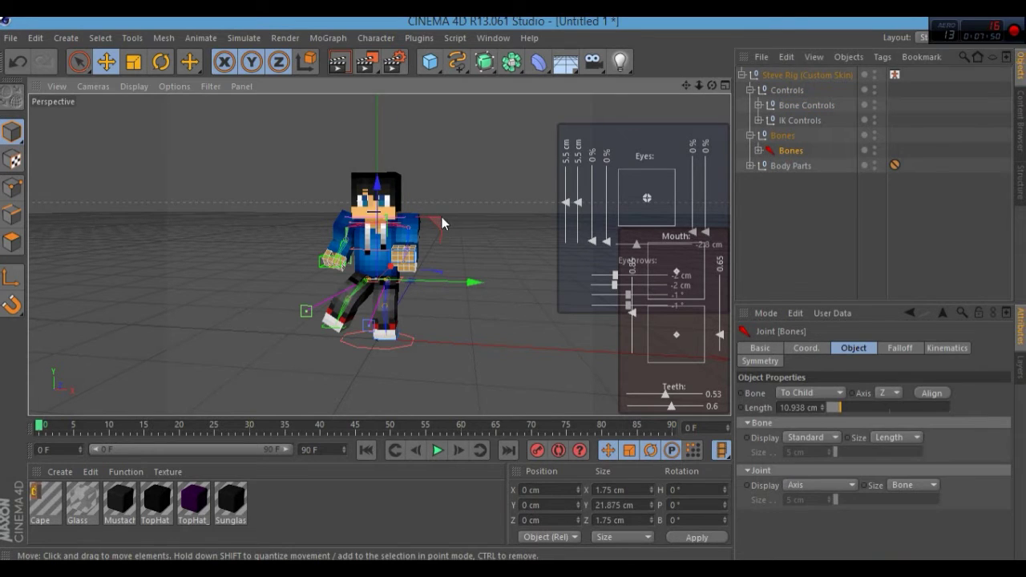
pyautogui.click(775, 152)
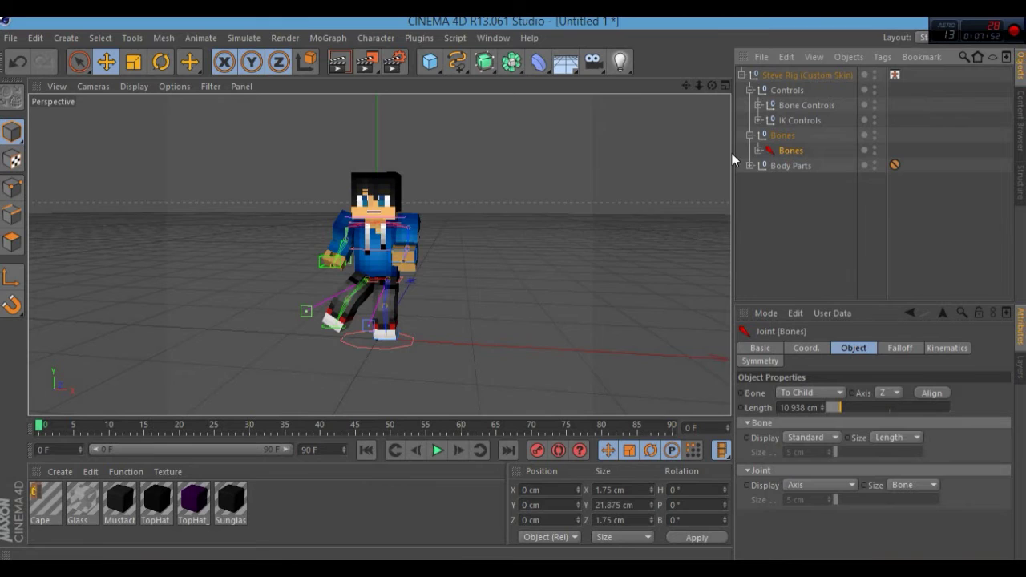
pyautogui.click(758, 151)
pyautogui.click(785, 180)
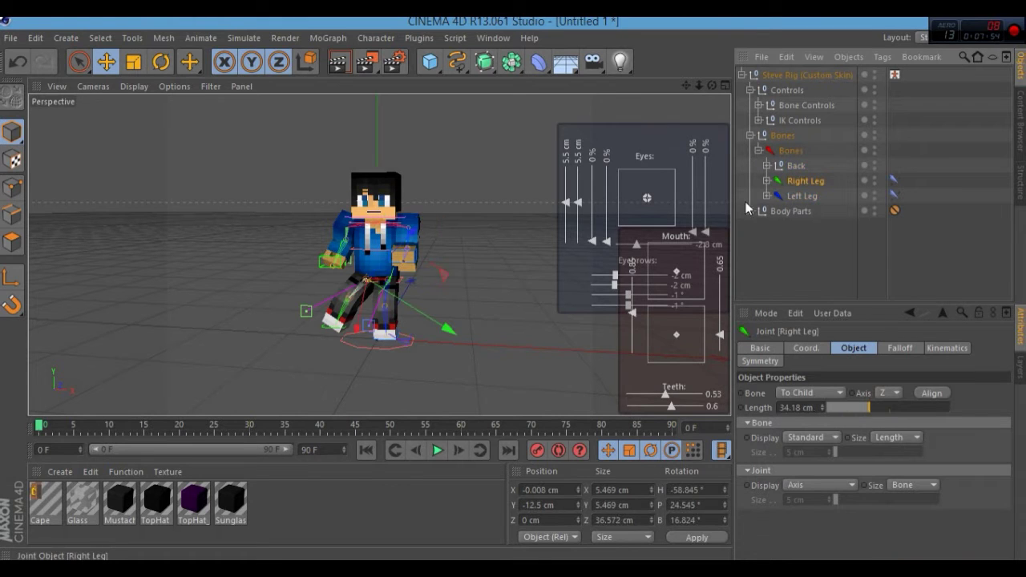
pyautogui.click(494, 265)
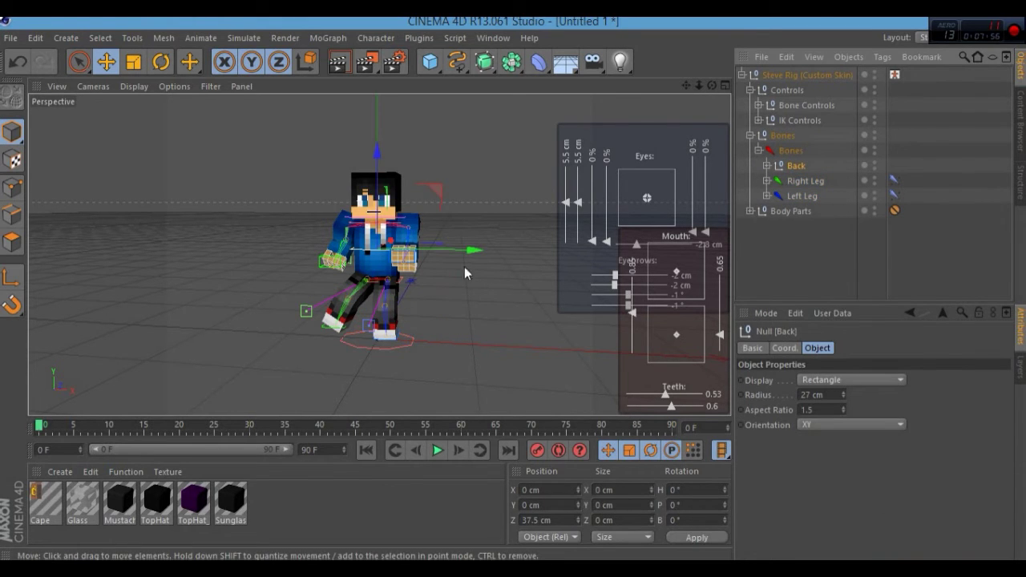
pyautogui.moveTo(436, 193)
pyautogui.mouseDown()
pyautogui.moveTo(483, 148)
pyautogui.moveTo(443, 112)
pyautogui.moveTo(341, 169)
pyautogui.moveTo(171, 149)
pyautogui.moveTo(201, 178)
pyautogui.moveTo(251, 154)
pyautogui.moveTo(358, 139)
pyautogui.moveTo(393, 120)
pyautogui.moveTo(449, 128)
pyautogui.moveTo(526, 183)
pyautogui.moveTo(452, 158)
pyautogui.moveTo(451, 178)
pyautogui.moveTo(428, 177)
pyautogui.moveTo(415, 229)
pyautogui.moveTo(430, 185)
pyautogui.moveTo(427, 207)
pyautogui.mouseUp()
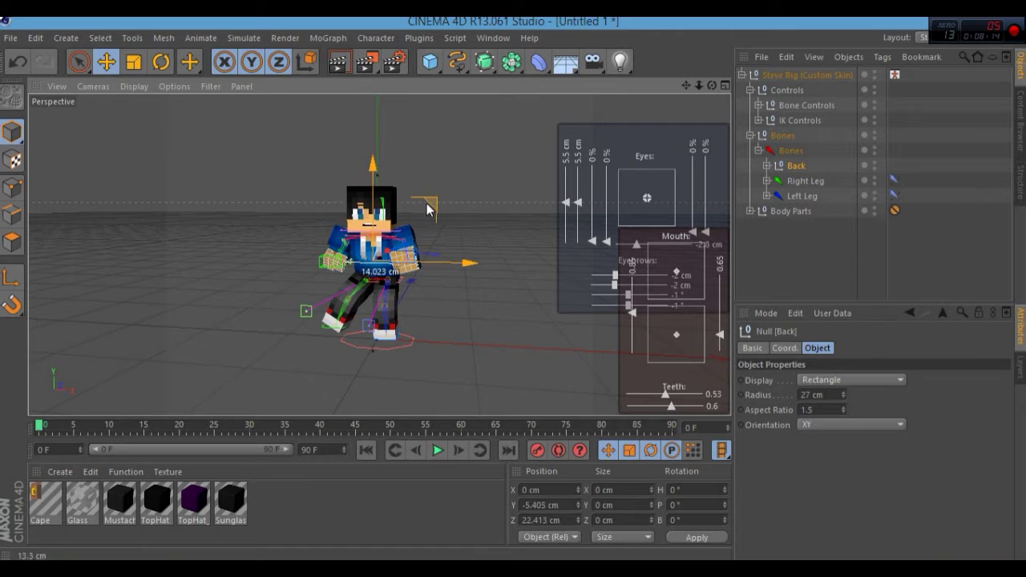
# Try bending the right leg via the Right Knee joint, then undo it
pyautogui.click(802, 181)
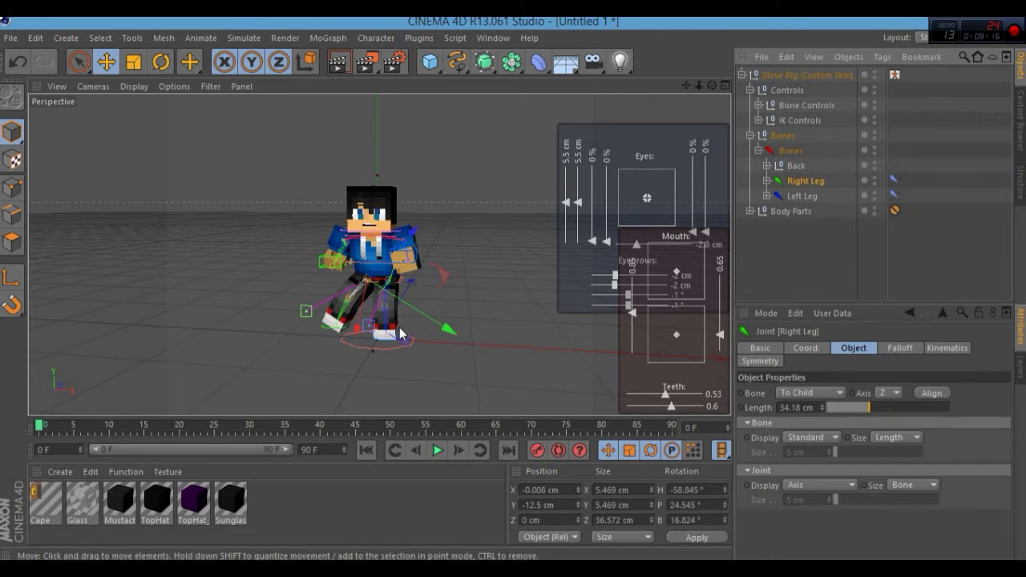
pyautogui.moveTo(425, 282); pyautogui.dragTo(423, 283)
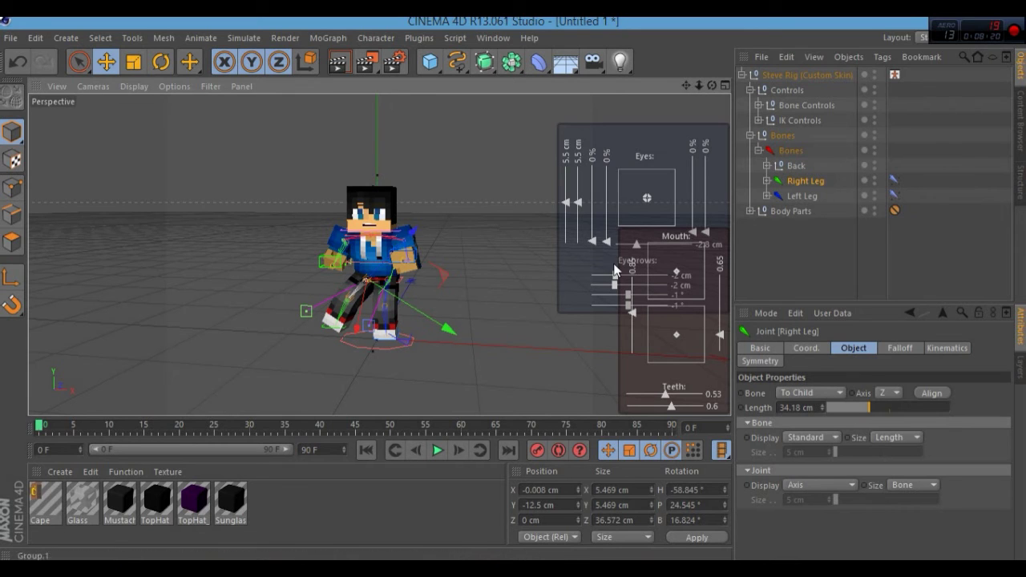
pyautogui.click(767, 180)
pyautogui.click(793, 194)
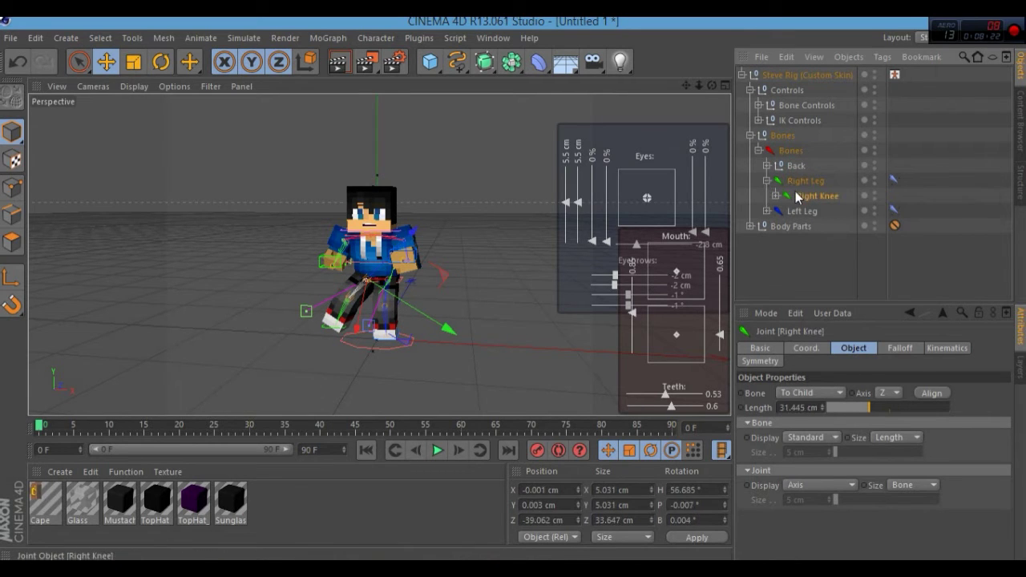
pyautogui.moveTo(424, 349); pyautogui.dragTo(353, 321)
pyautogui.moveTo(467, 211); pyautogui.dragTo(509, 225)
pyautogui.hotkey('ctrl', 'z')
pyautogui.hotkey('ctrl', 'z')
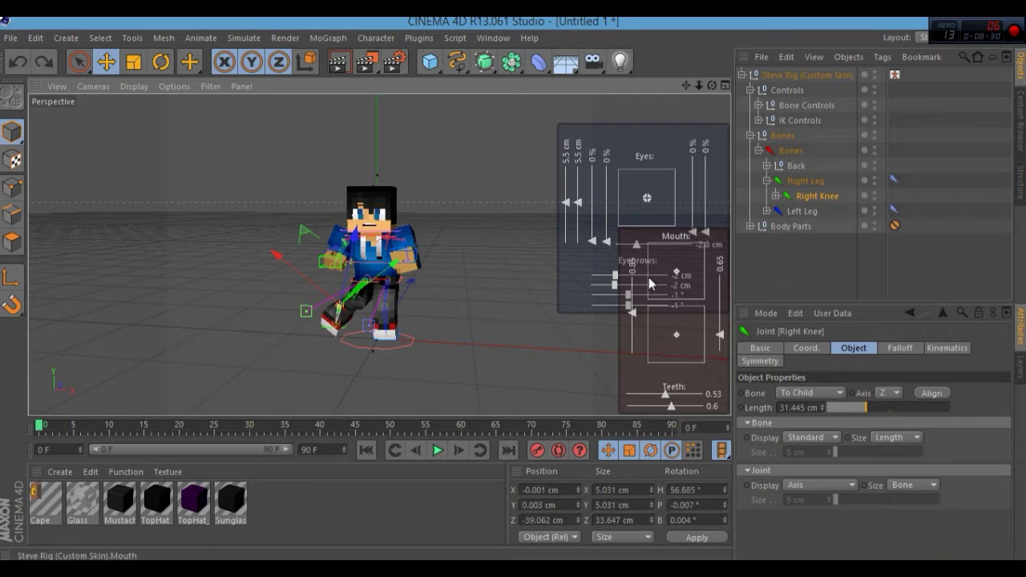
# Collapse the inner Bones, Body Parts and outer Bones groups
pyautogui.click(759, 150)
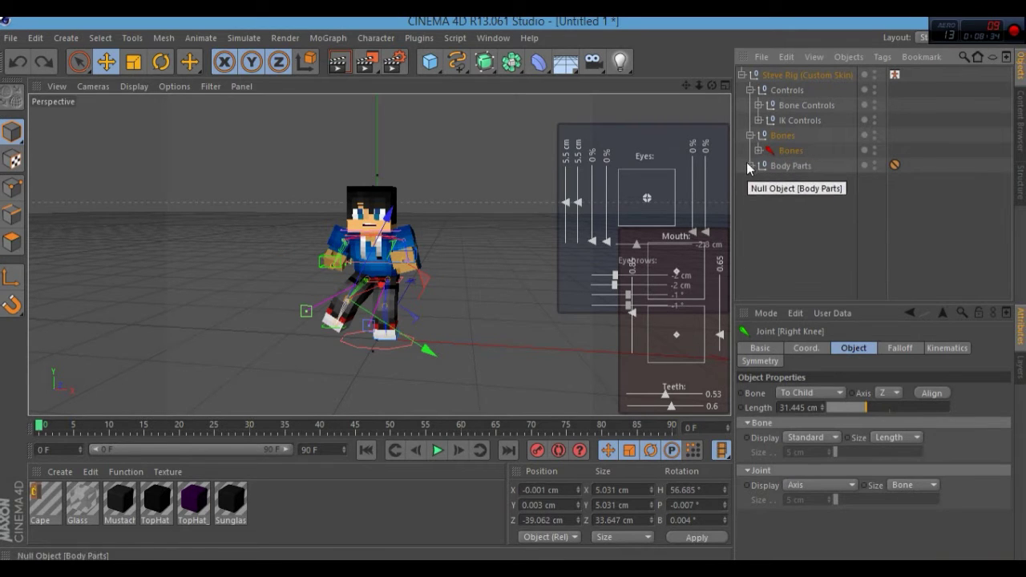
pyautogui.click(746, 162)
pyautogui.click(746, 162)
pyautogui.click(749, 136)
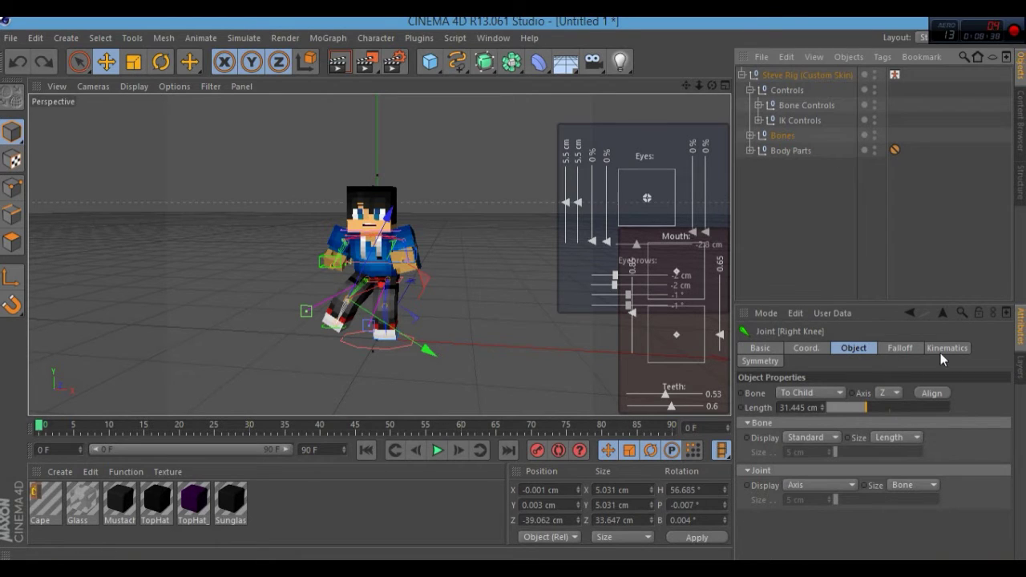
# In the Steve Rig (Custom Skin) User Data Tools, try both pickaxes, then enable Sword (Right)
pyautogui.click(780, 73)
pyautogui.click(890, 347)
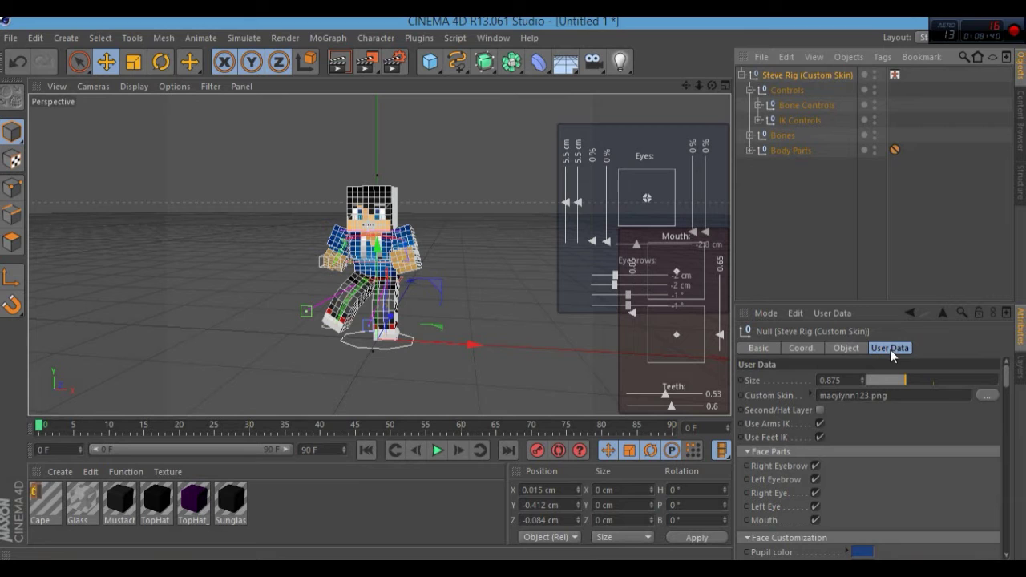
pyautogui.moveTo(1007, 384); pyautogui.dragTo(1014, 504)
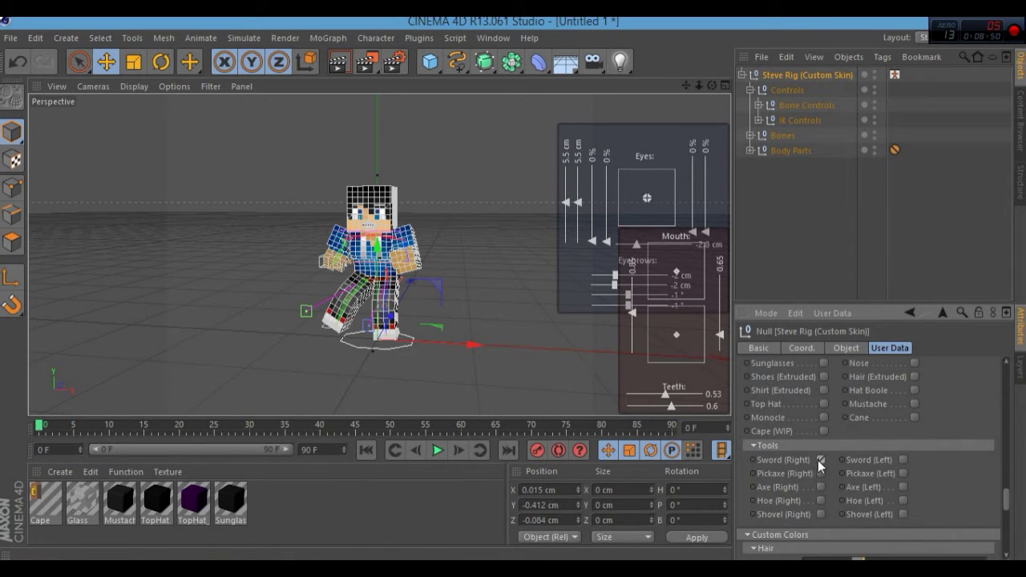
pyautogui.click(821, 472)
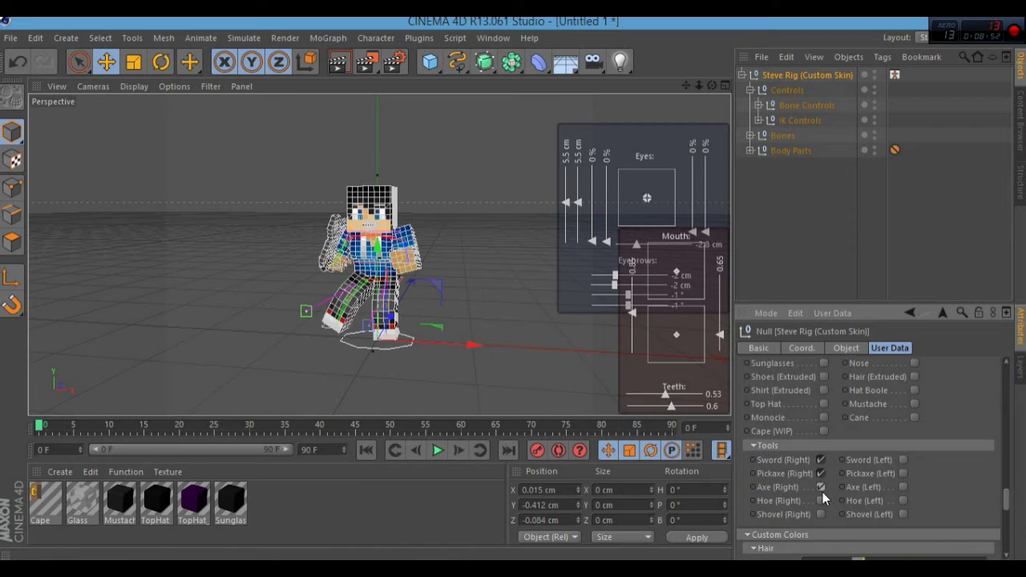
pyautogui.click(821, 460)
pyautogui.click(903, 472)
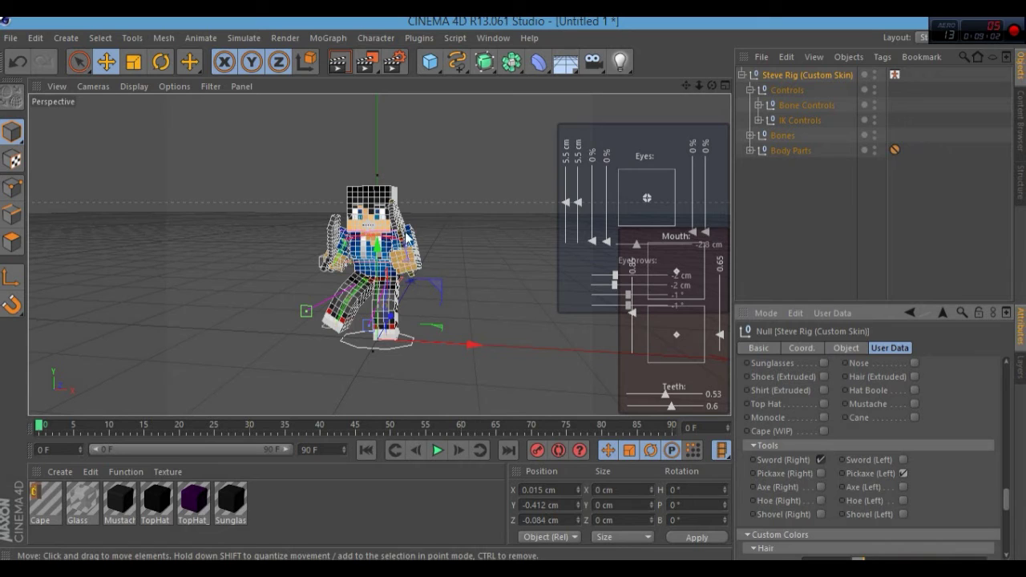
pyautogui.click(903, 473)
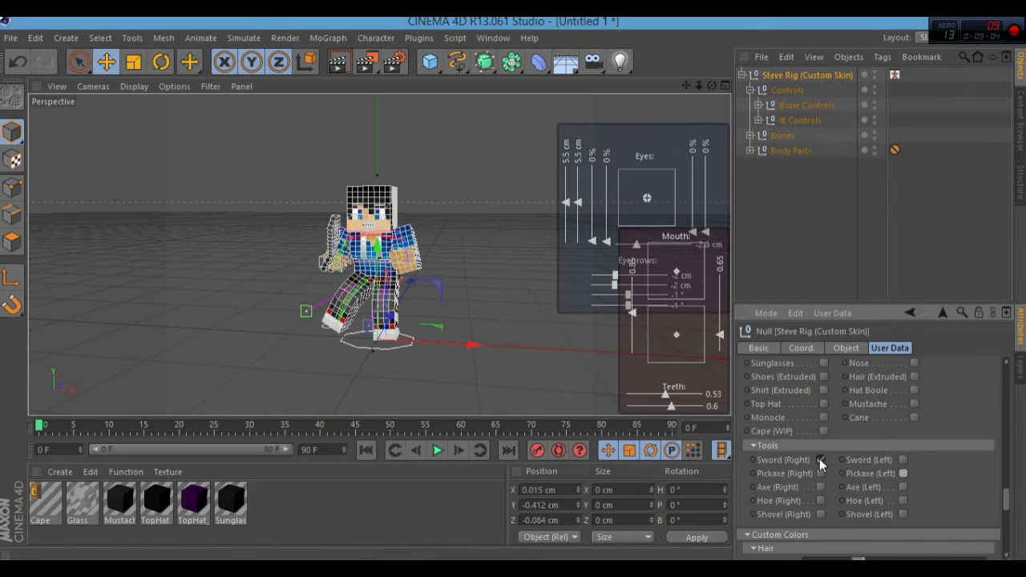
pyautogui.click(820, 459)
# Enable Pickaxe (Left) and drag the Cape material onto the character as a texture tag
pyautogui.click(903, 472)
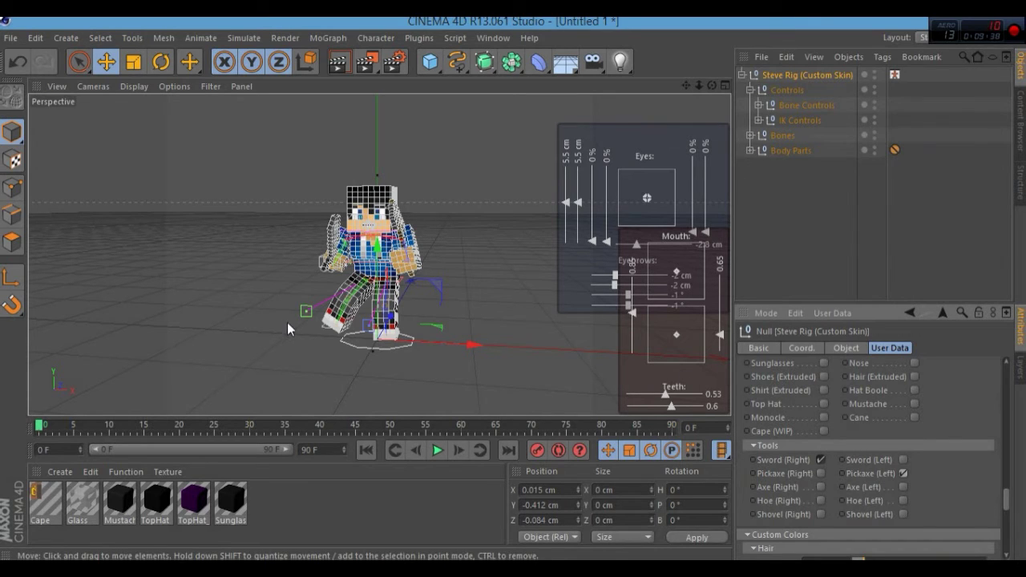
pyautogui.keyDown('alt'); pyautogui.moveTo(286, 320); pyautogui.dragTo(545, 305); pyautogui.keyUp('alt')
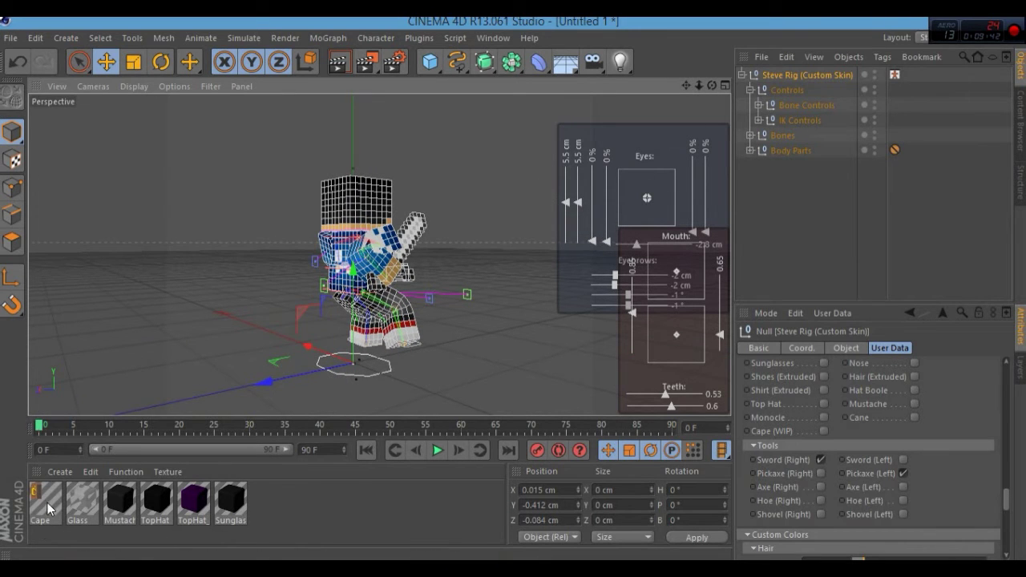
pyautogui.moveTo(217, 301); pyautogui.dragTo(60, 482)
pyautogui.moveTo(350, 268); pyautogui.dragTo(350, 268)
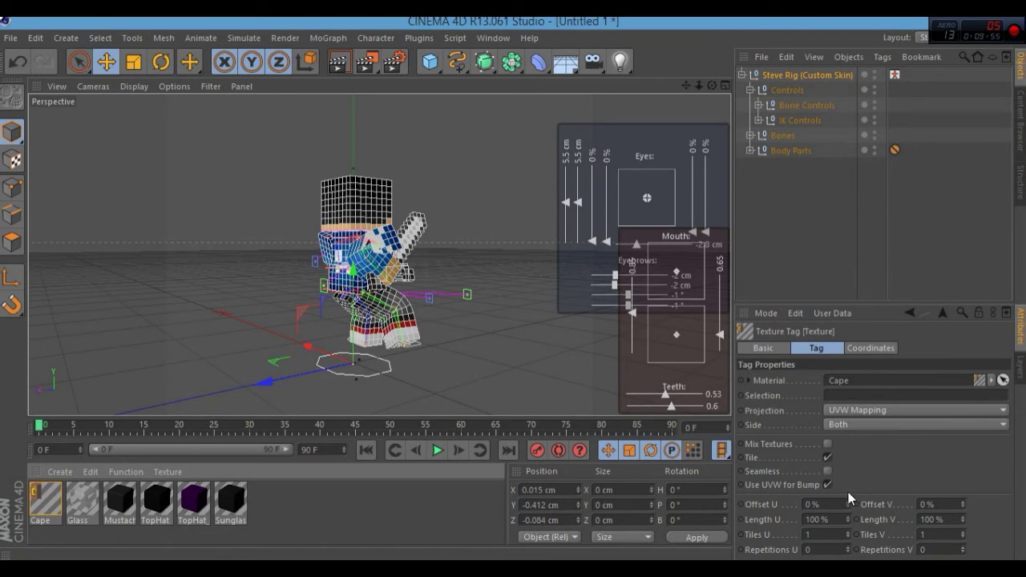
# Set the Boots Color to red, with chestplate, leggings and boots toggled on then off
pyautogui.click(797, 74)
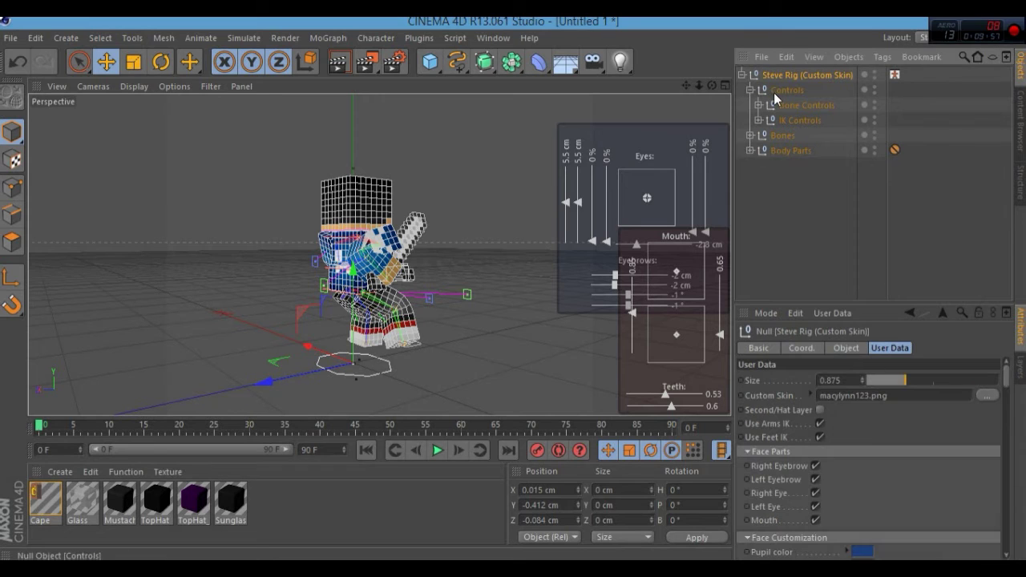
pyautogui.moveTo(1007, 384); pyautogui.dragTo(1024, 485)
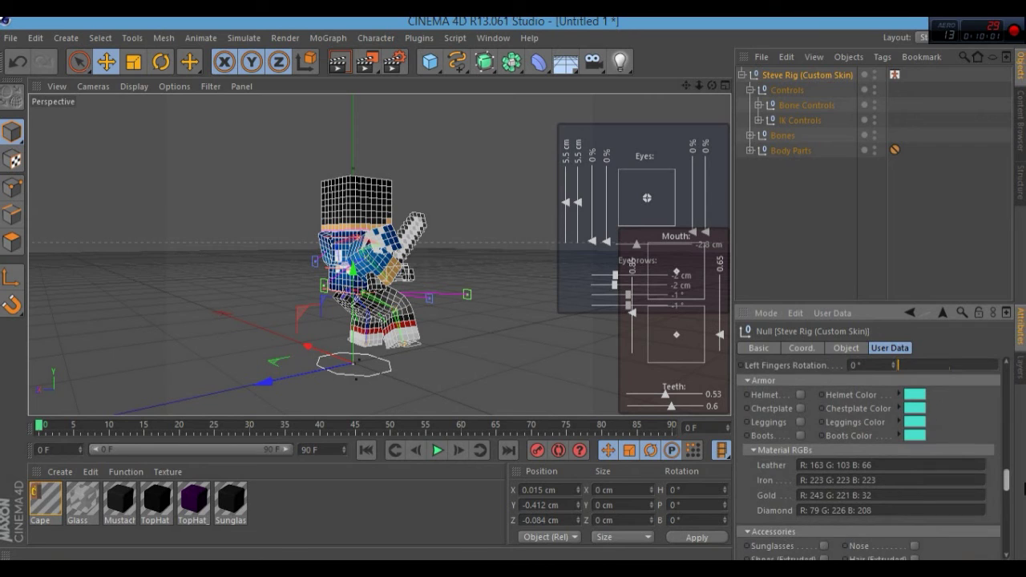
pyautogui.click(800, 435)
pyautogui.click(800, 421)
pyautogui.click(800, 408)
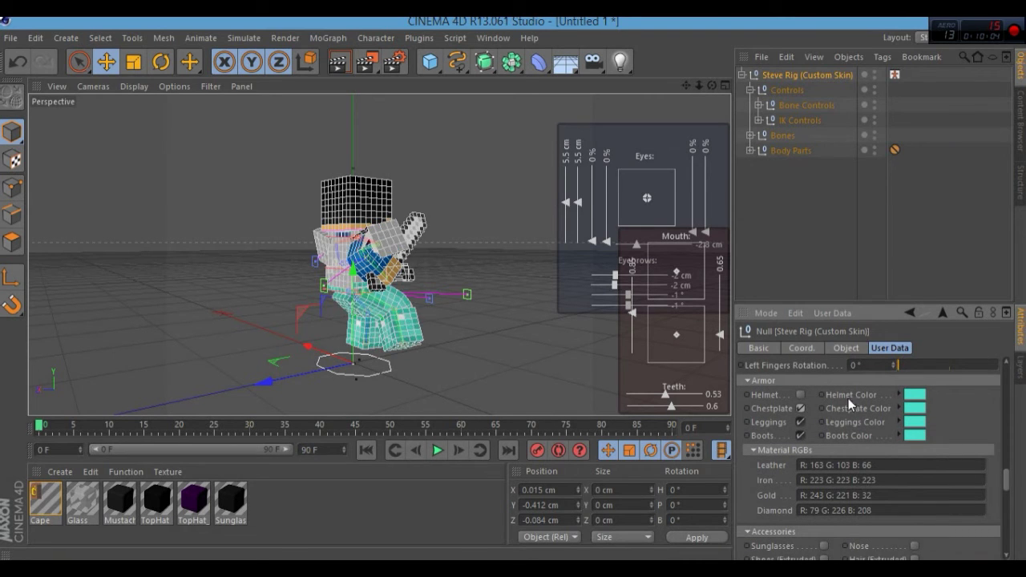
pyautogui.click(916, 434)
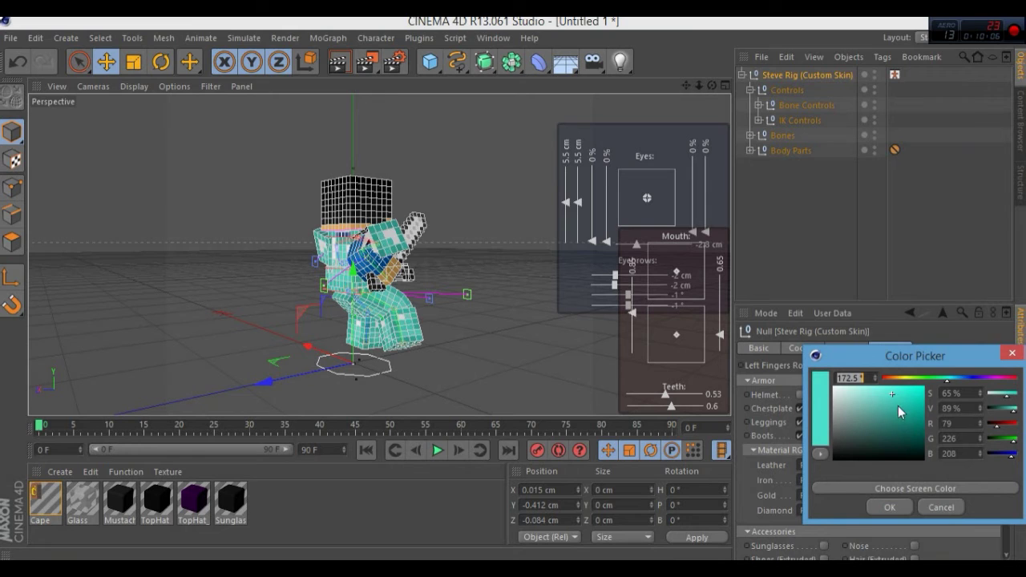
pyautogui.moveTo(884, 398); pyautogui.dragTo(918, 397)
pyautogui.click(892, 506)
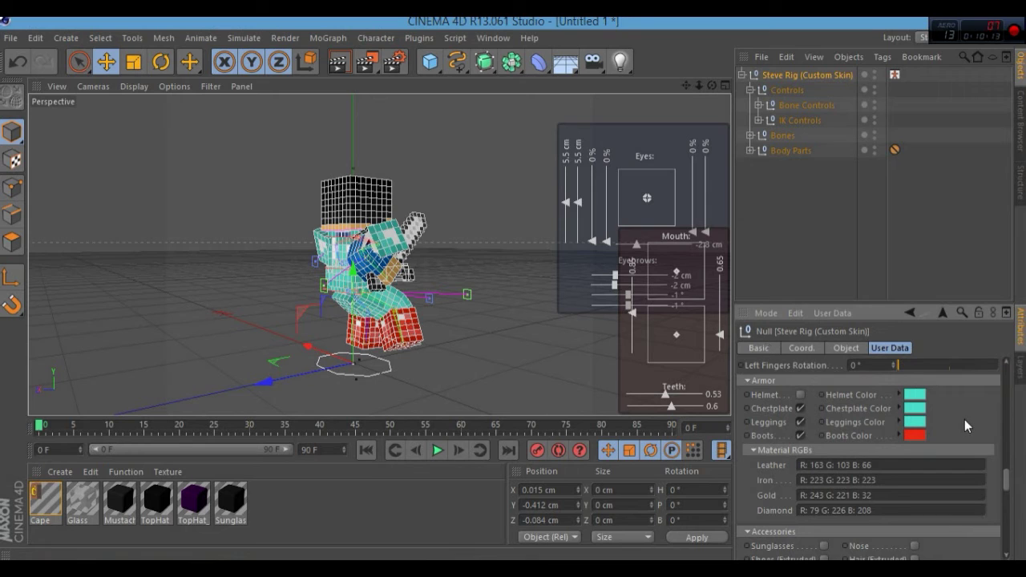
pyautogui.click(799, 408)
pyautogui.click(800, 422)
pyautogui.click(800, 435)
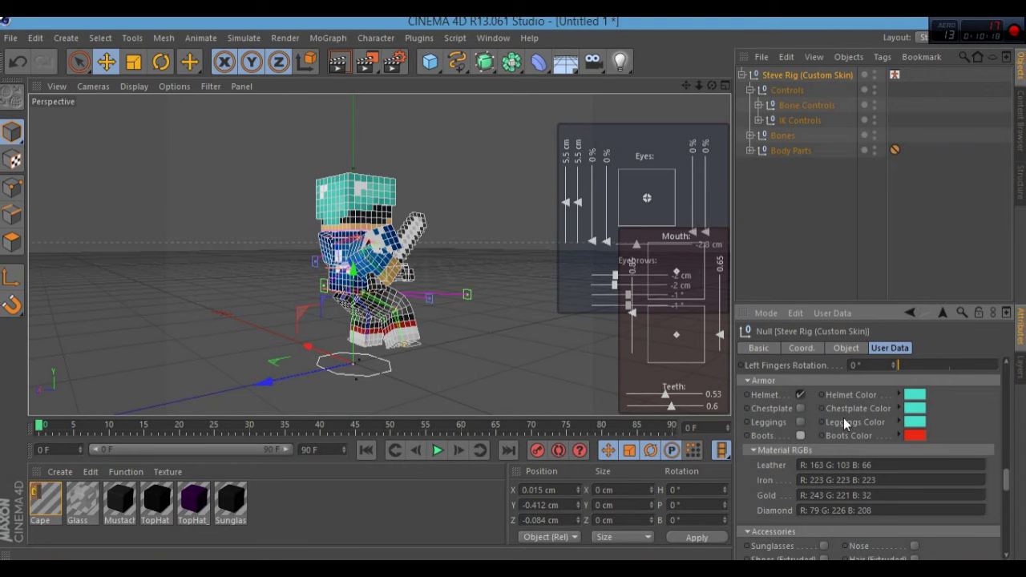
# Set the Helmet Color to orange (R 255, G 115, B 2)
pyautogui.click(919, 395)
pyautogui.moveTo(895, 407); pyautogui.dragTo(898, 377)
pyautogui.moveTo(944, 338); pyautogui.dragTo(926, 354)
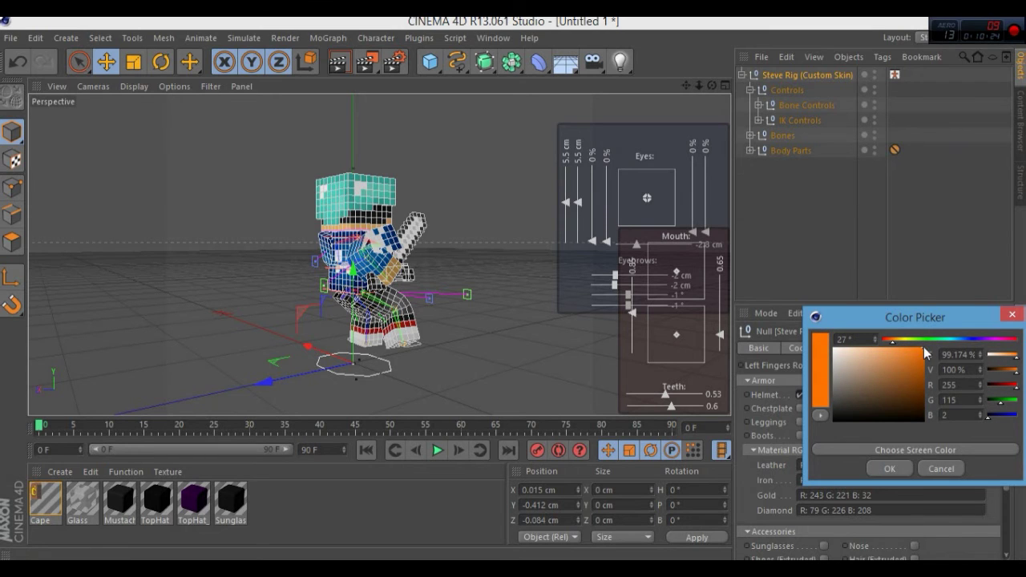
pyautogui.click(896, 470)
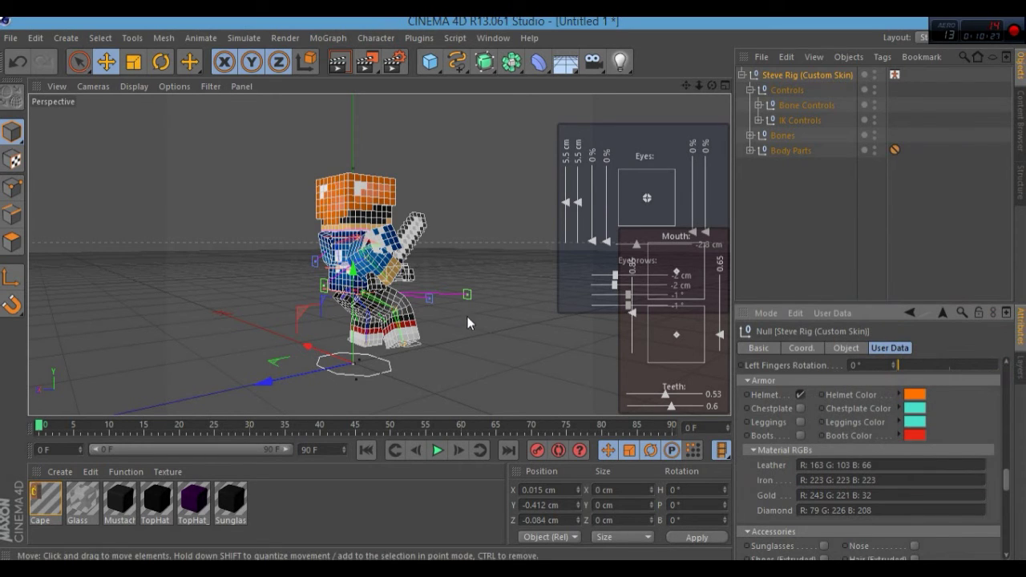
pyautogui.keyDown('alt'); pyautogui.moveTo(456, 330); pyautogui.dragTo(497, 304); pyautogui.keyUp('alt')
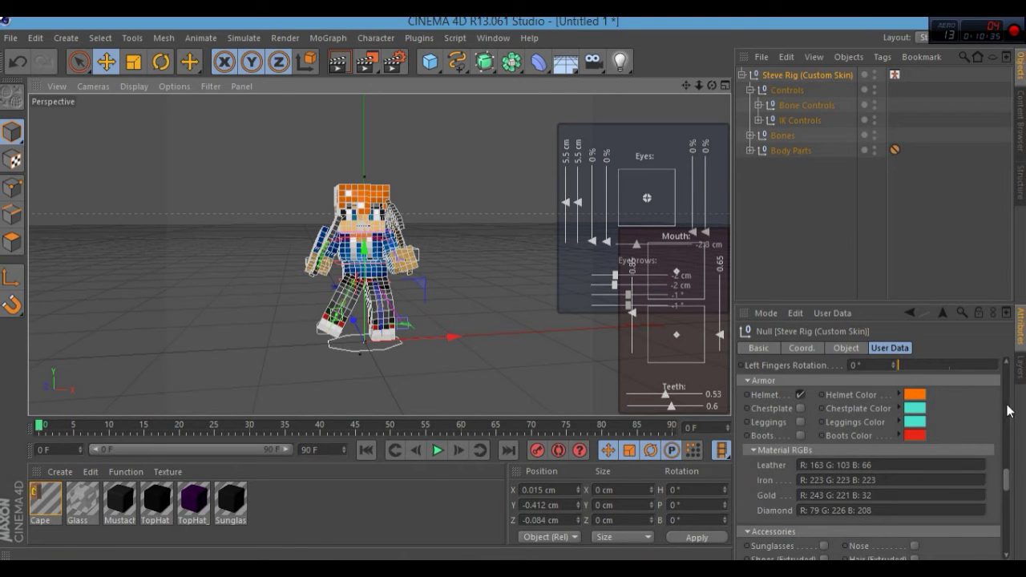
# Enable Mustache, Hair (Extruded), Nose and Cape (WIP), then view the cape from behind
pyautogui.scroll(-3, 1010, 483)
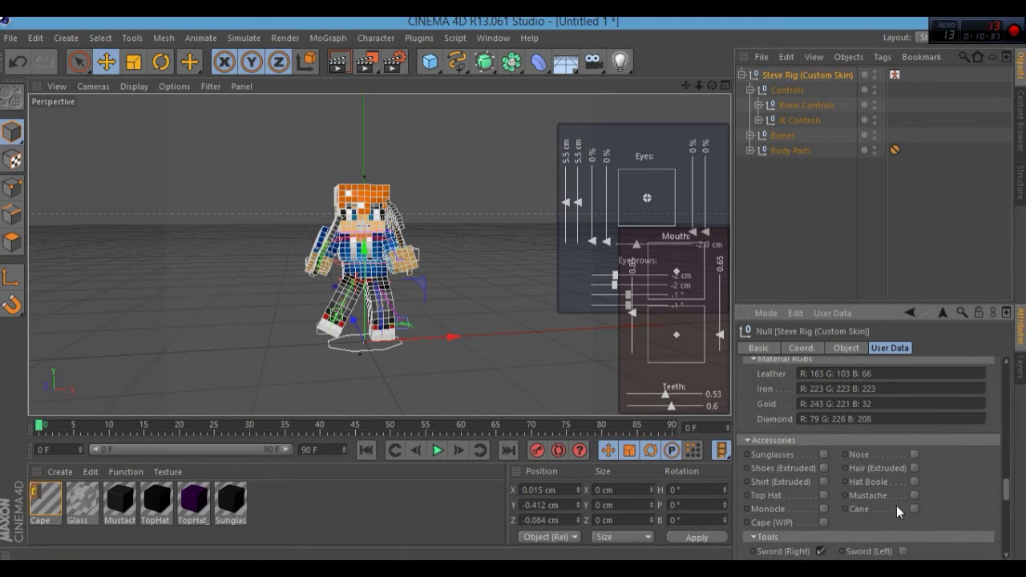
pyautogui.click(914, 494)
pyautogui.click(914, 467)
pyautogui.click(913, 468)
pyautogui.click(823, 522)
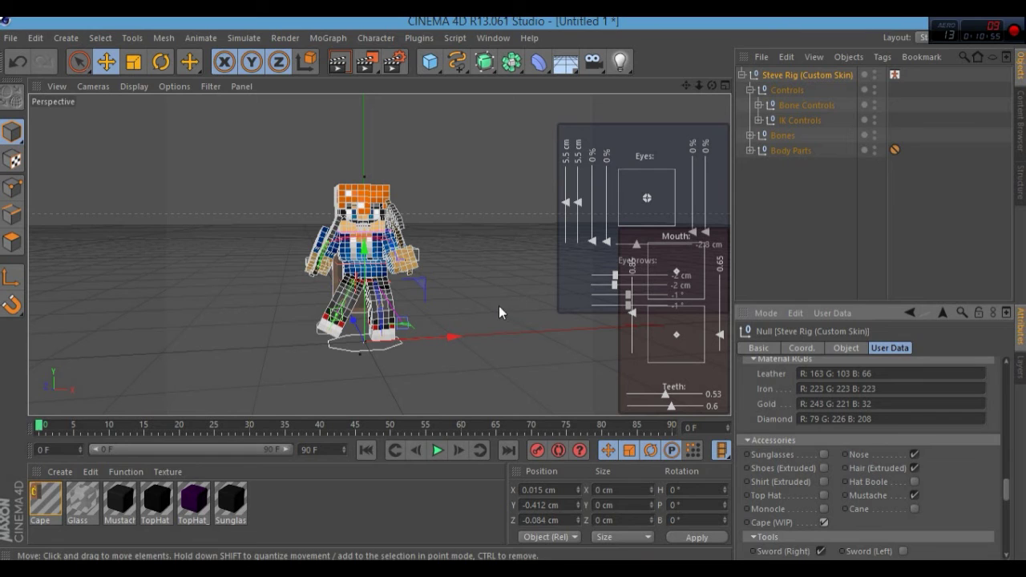
pyautogui.keyDown('alt'); pyautogui.moveTo(523, 276); pyautogui.dragTo(220, 288); pyautogui.keyUp('alt')
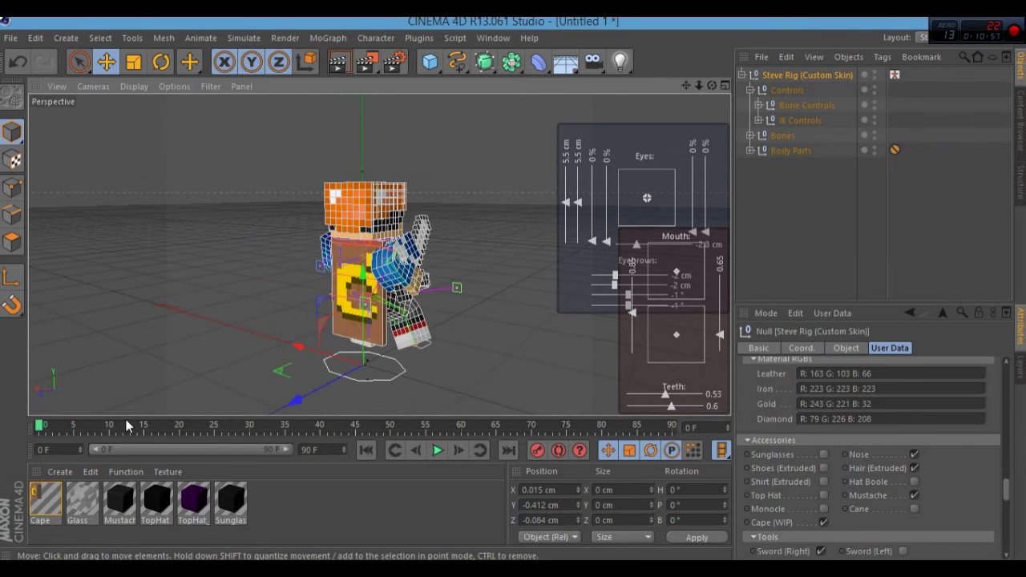
pyautogui.doubleClick(39, 501)
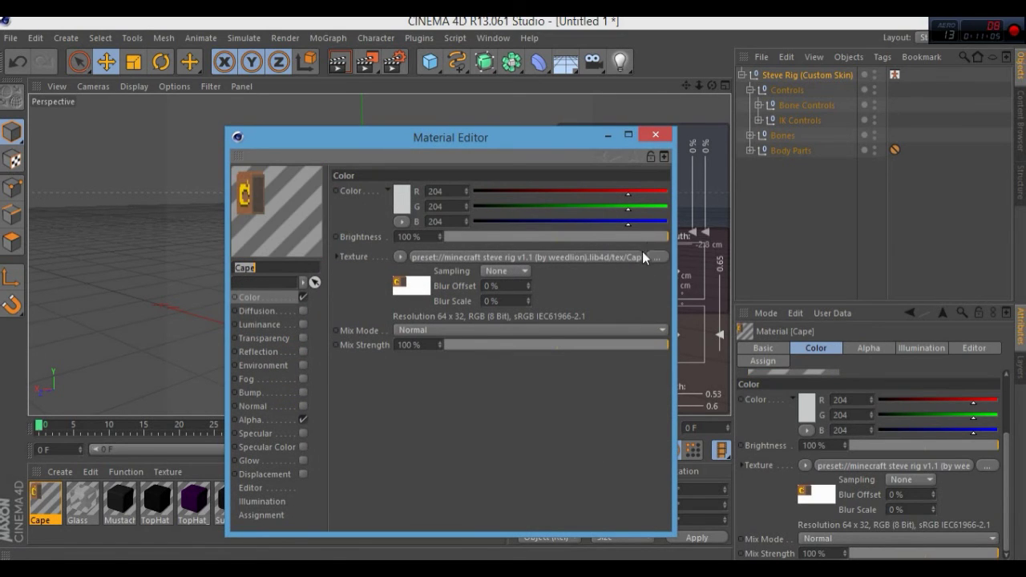
pyautogui.click(662, 140)
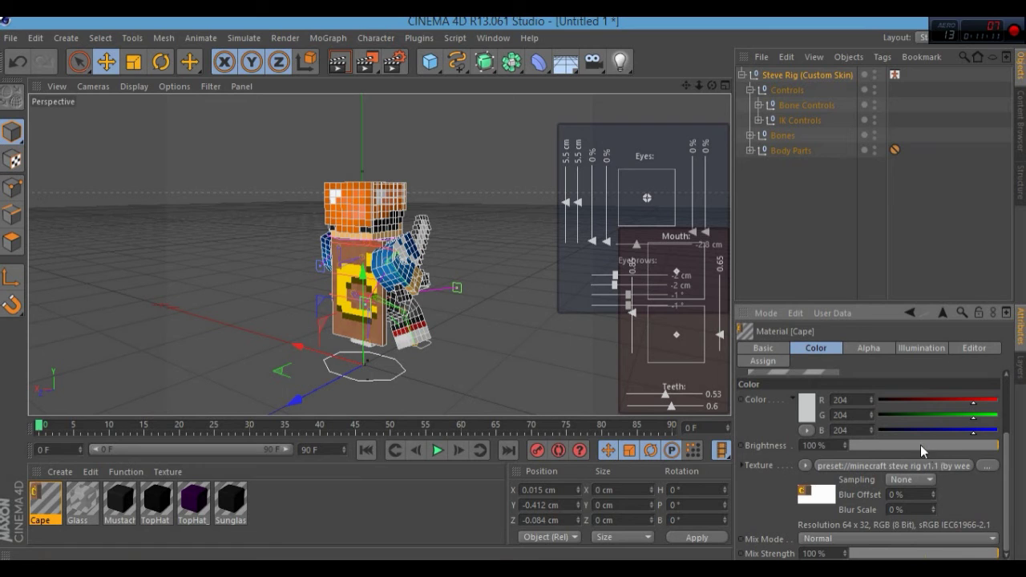
pyautogui.hotkey('ctrl', 'z')
pyautogui.hotkey('ctrl', 'z')
pyautogui.hotkey('ctrl', 'z')
pyautogui.hotkey('ctrl', 'z')
pyautogui.hotkey('ctrl', 'z')
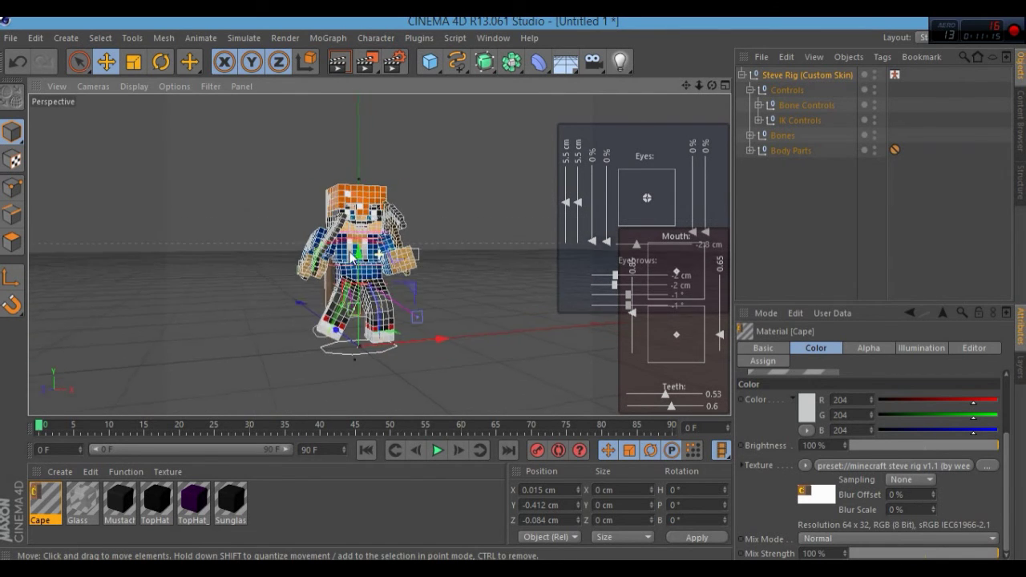
pyautogui.hotkey('ctrl', 'z')
pyautogui.hotkey('ctrl', 'z')
pyautogui.hotkey('ctrl', 'z')
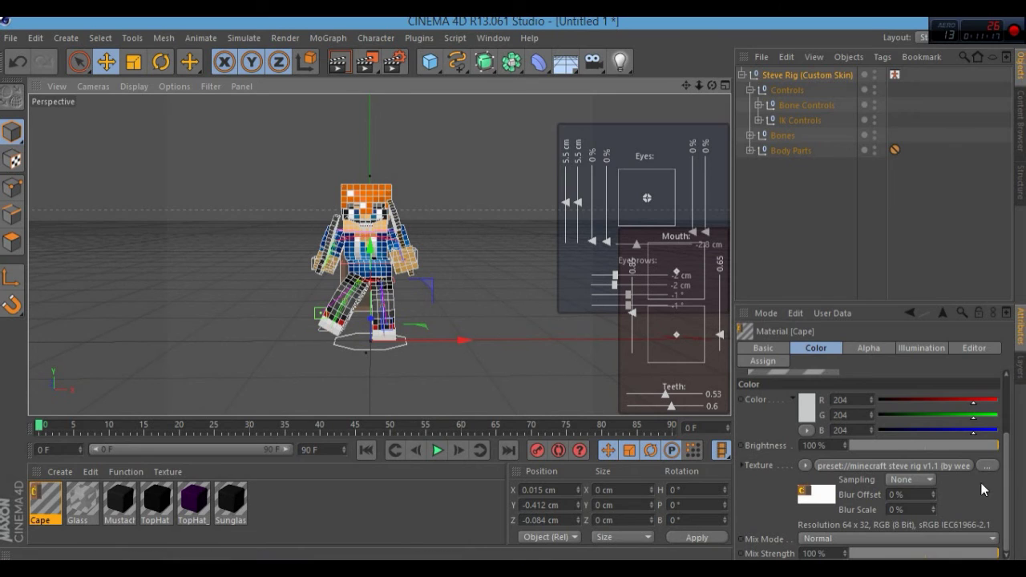
# Put a Top Hat on the Steve Rig after briefly trying the monocle
pyautogui.click(781, 74)
pyautogui.click(889, 348)
pyautogui.moveTo(1006, 387); pyautogui.dragTo(1008, 501)
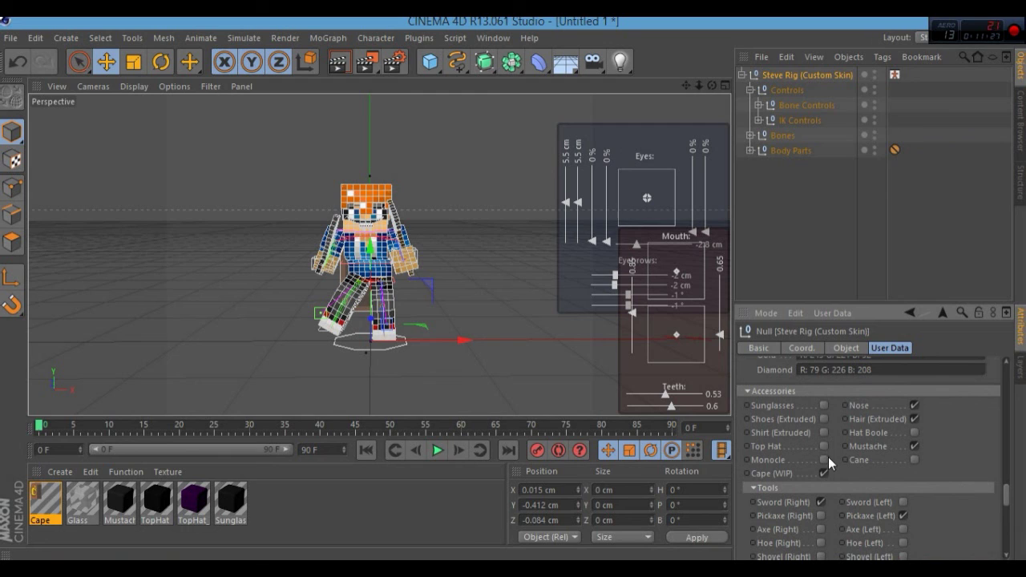
pyautogui.click(823, 459)
pyautogui.click(825, 459)
pyautogui.click(825, 443)
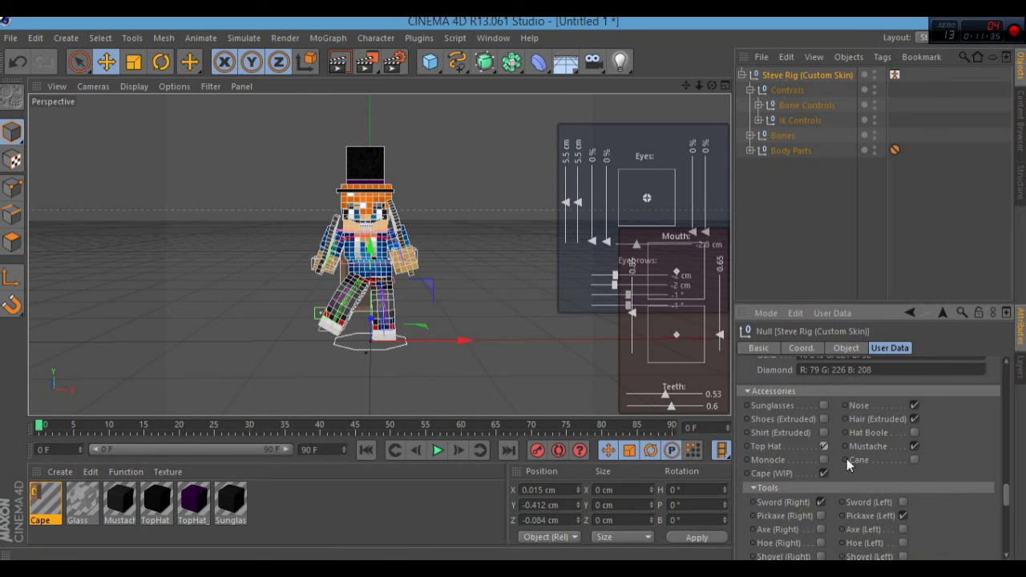
# Remove the orange helmet, enable Shirt (Extruded), and deselect the rig
pyautogui.moveTo(1008, 493); pyautogui.dragTo(966, 478)
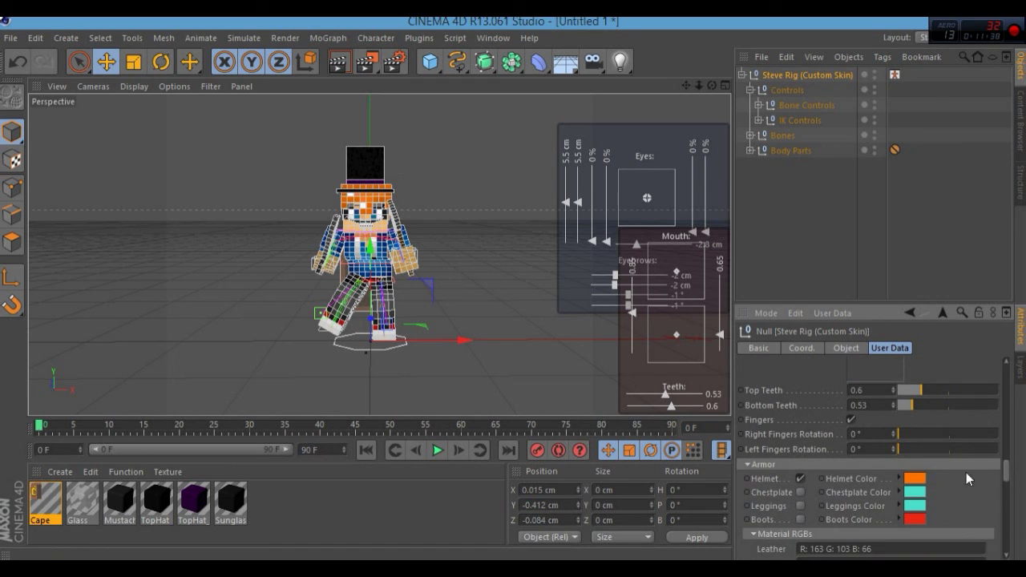
pyautogui.click(800, 477)
pyautogui.moveTo(1008, 477); pyautogui.dragTo(1008, 500)
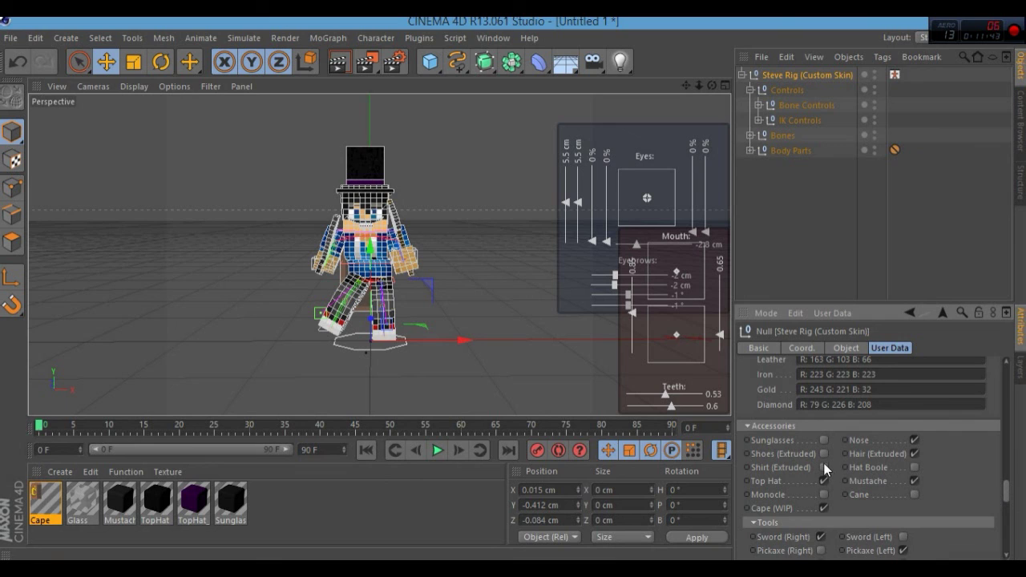
pyautogui.click(823, 465)
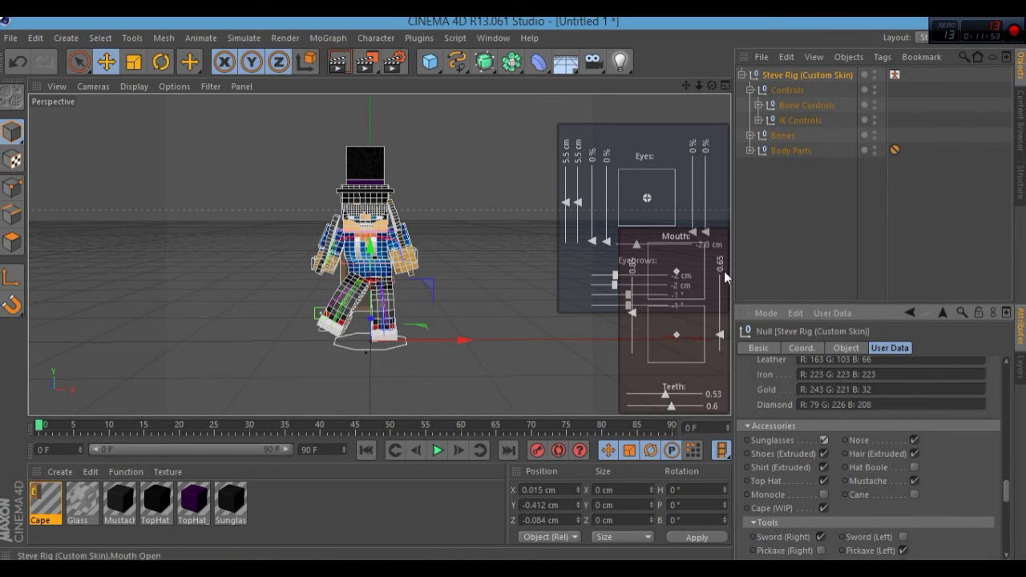
pyautogui.click(754, 241)
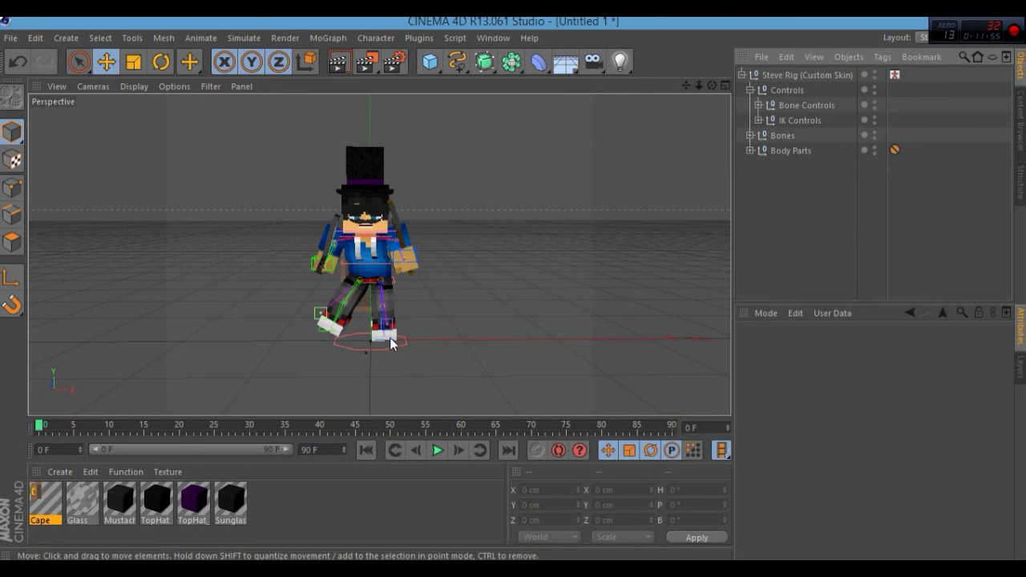